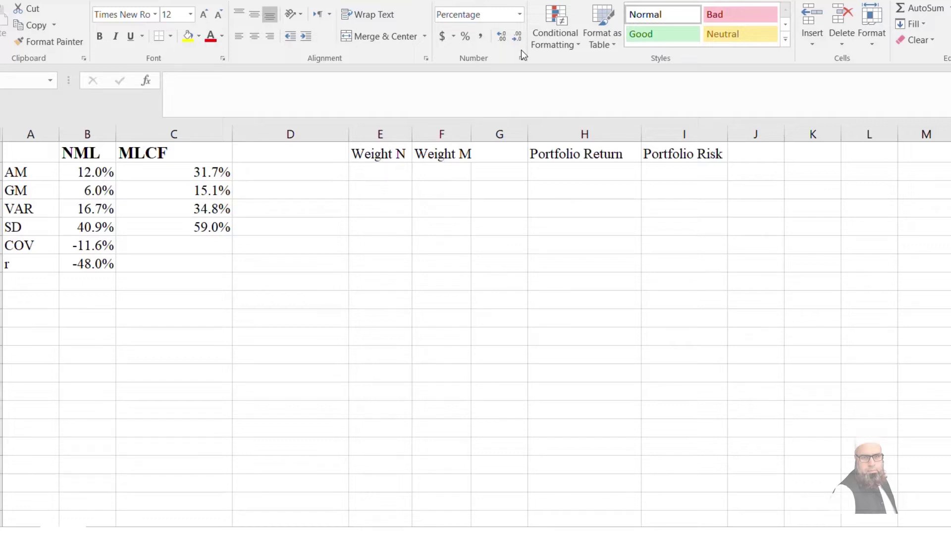
Select the first empty cell under the Weight N heading
{"action": "left_click_drag", "start_coordinate": [499, 172], "coordinate": [393, 173]}
Enter Weight N/Weight M pairs 100/0, 90/10, 80/20, 70/30, 60/40 and 50/50
{"action": "left_click", "coordinate": [393, 175]}
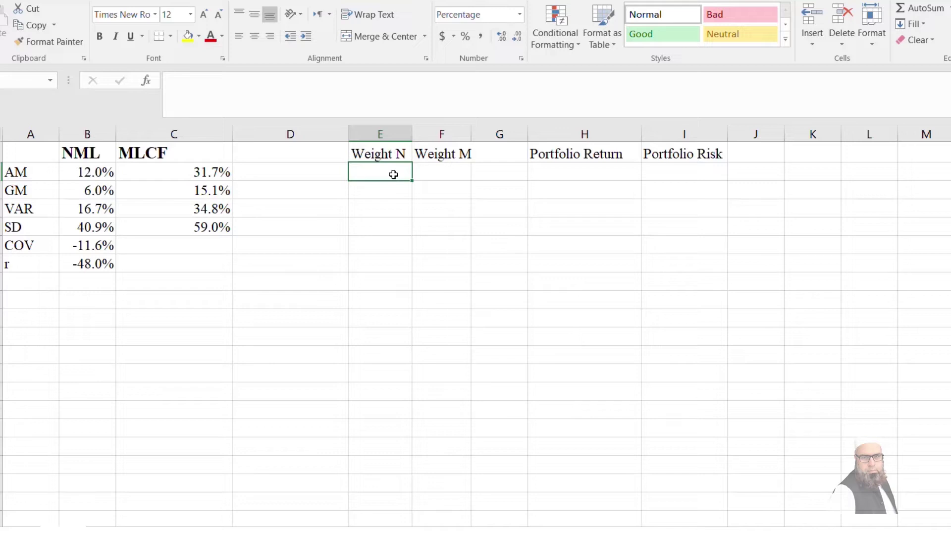
{"action": "type", "text": "100"}
{"action": "key", "text": "Tab"}
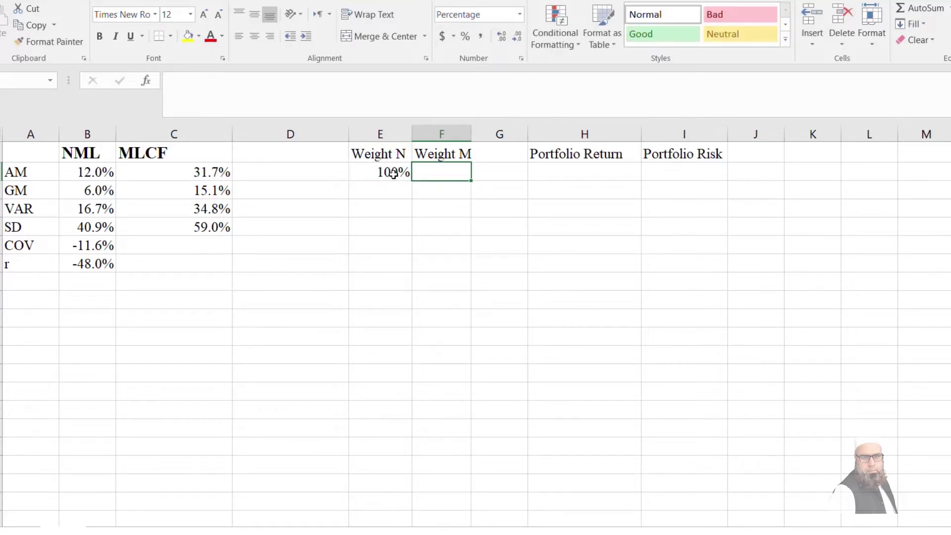
{"action": "type", "text": "0"}
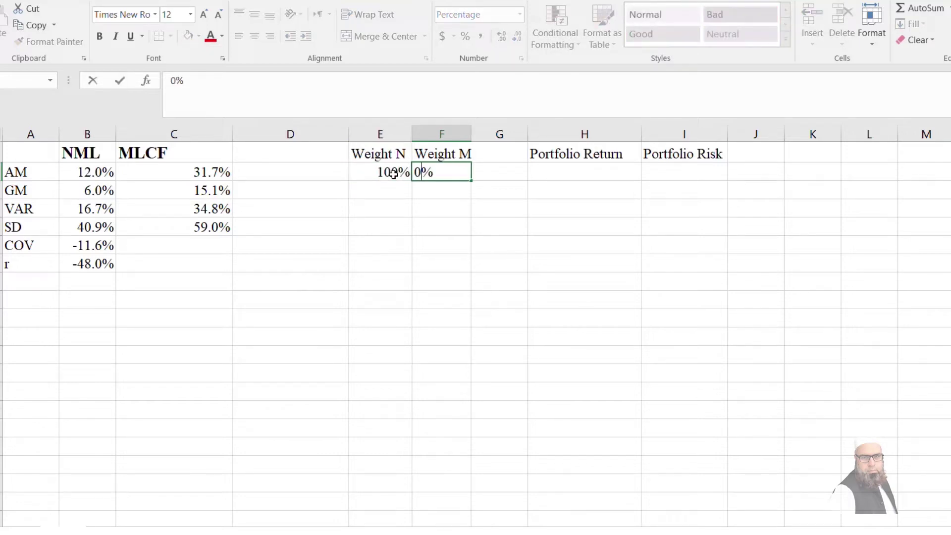
{"action": "key", "text": "Return"}
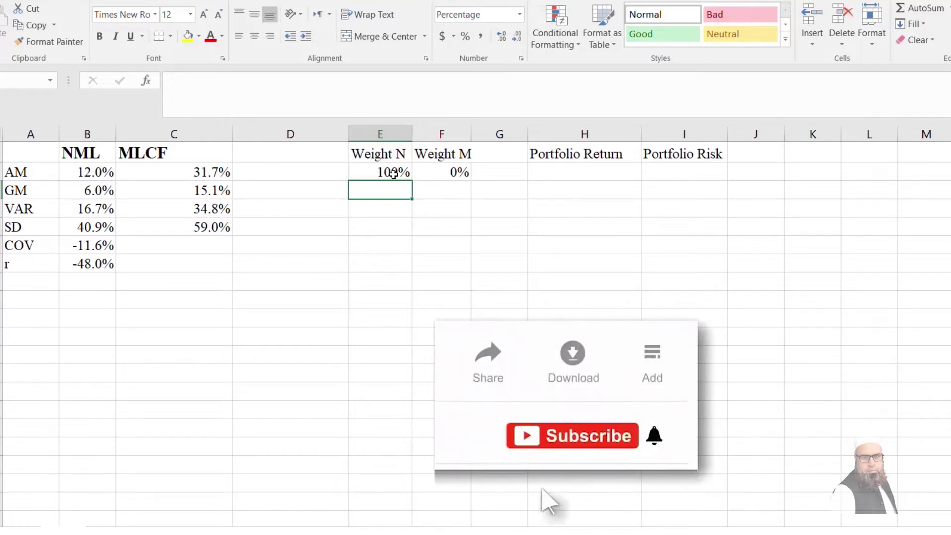
{"action": "type", "text": "90"}
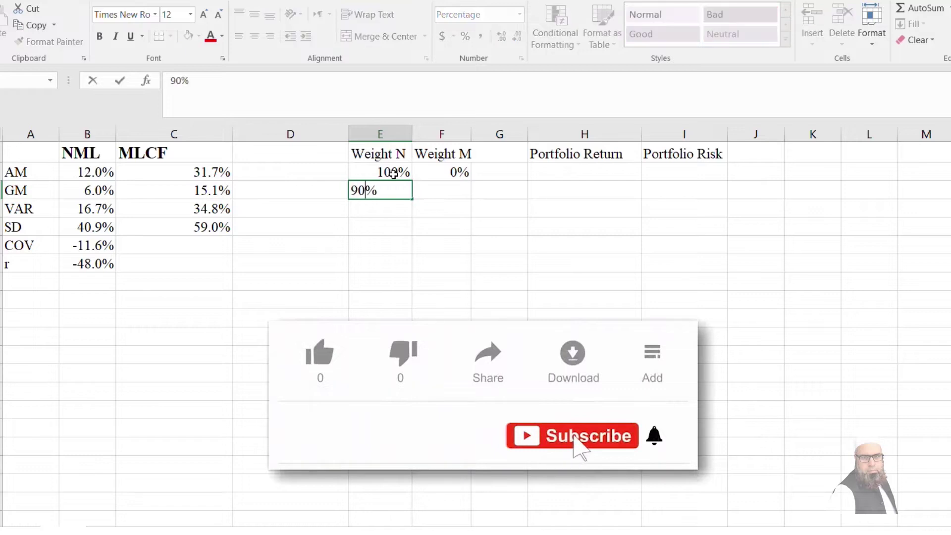
{"action": "key", "text": "Tab"}
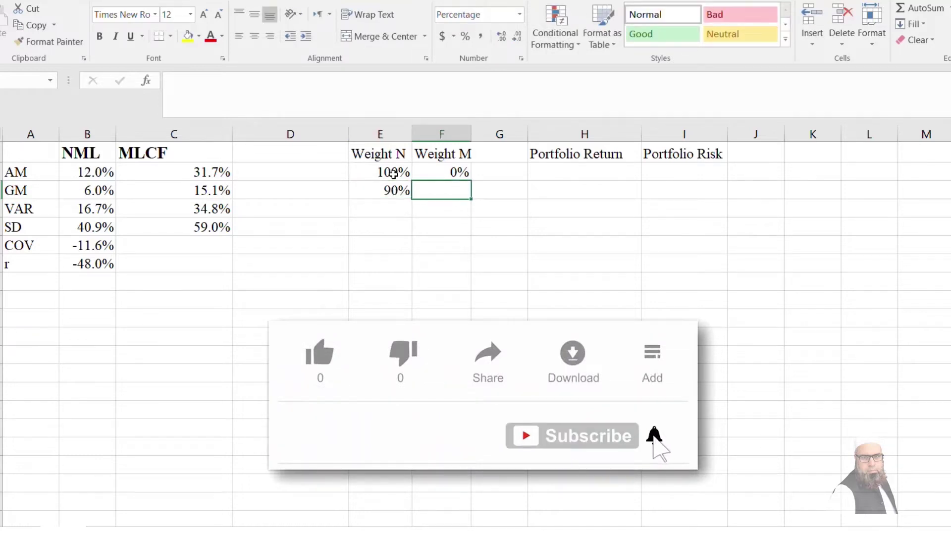
{"action": "type", "text": "10"}
{"action": "key", "text": "Return"}
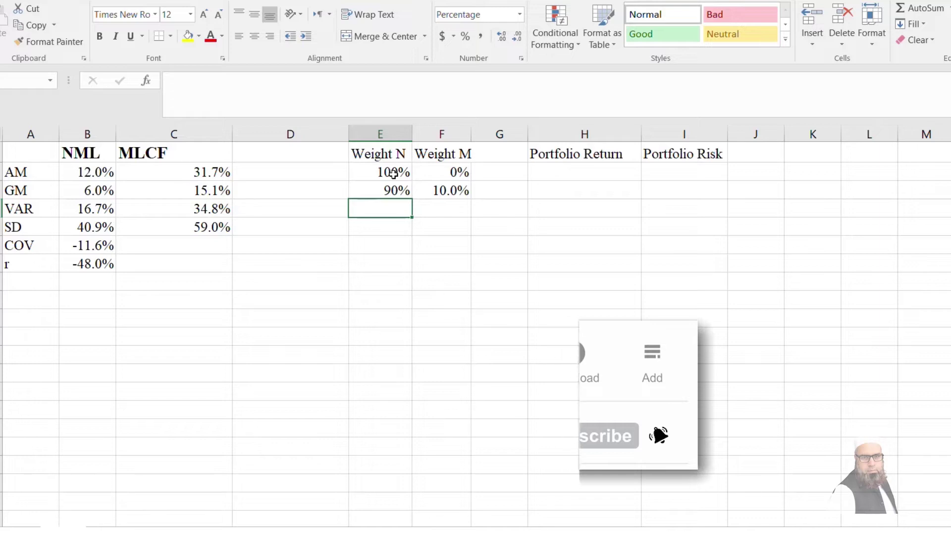
{"action": "type", "text": "80"}
{"action": "key", "text": "Tab"}
{"action": "type", "text": "2"}
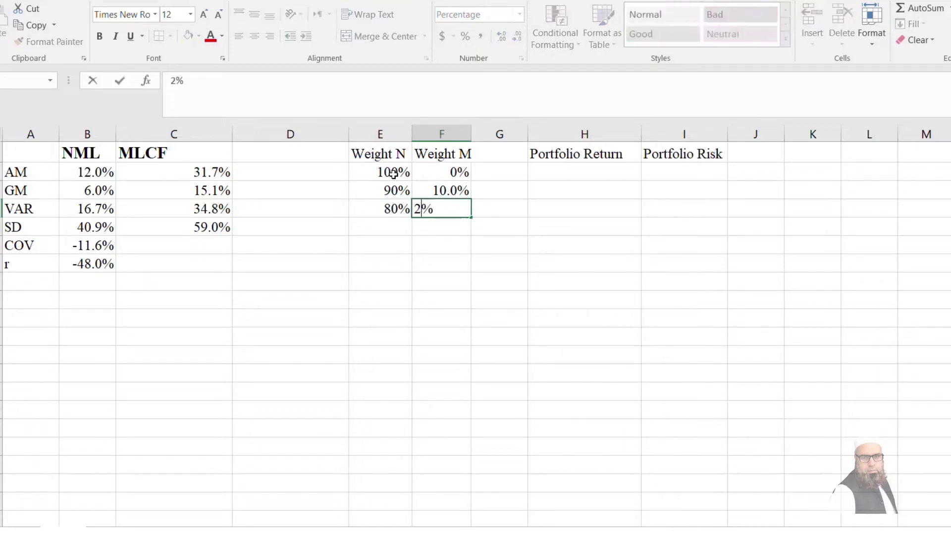
{"action": "type", "text": "0"}
{"action": "key", "text": "Return"}
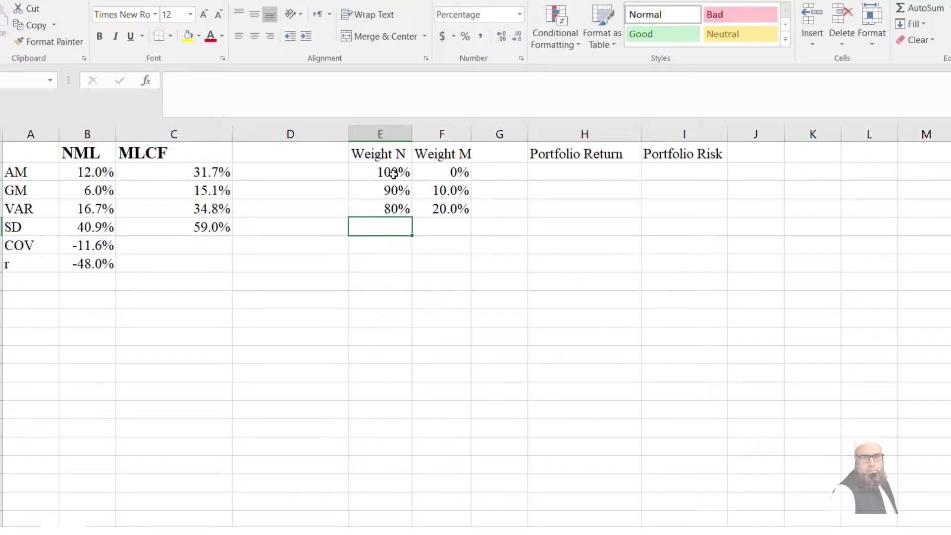
{"action": "type", "text": "70"}
{"action": "key", "text": "Tab"}
{"action": "type", "text": "30"}
{"action": "key", "text": "Return"}
{"action": "type", "text": "60"}
{"action": "key", "text": "Tab"}
{"action": "type", "text": "40"}
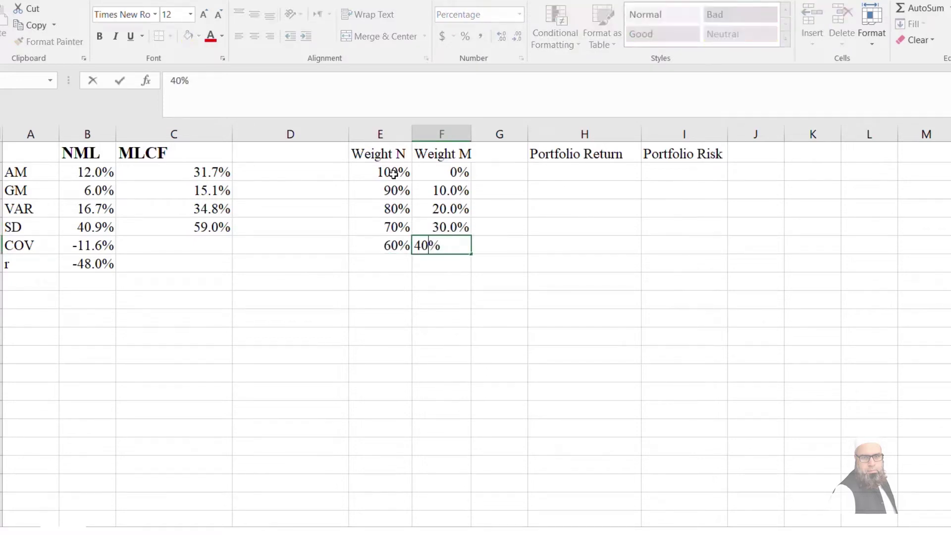
{"action": "key", "text": "Return"}
{"action": "type", "text": "50"}
{"action": "key", "text": "Tab"}
{"action": "type", "text": "50"}
{"action": "key", "text": "Return"}
Enter the remaining weight pairs 40/60, 30/70, 20/80, 10/90 and 0/100
{"action": "type", "text": "40"}
{"action": "key", "text": "Tab"}
{"action": "type", "text": "60"}
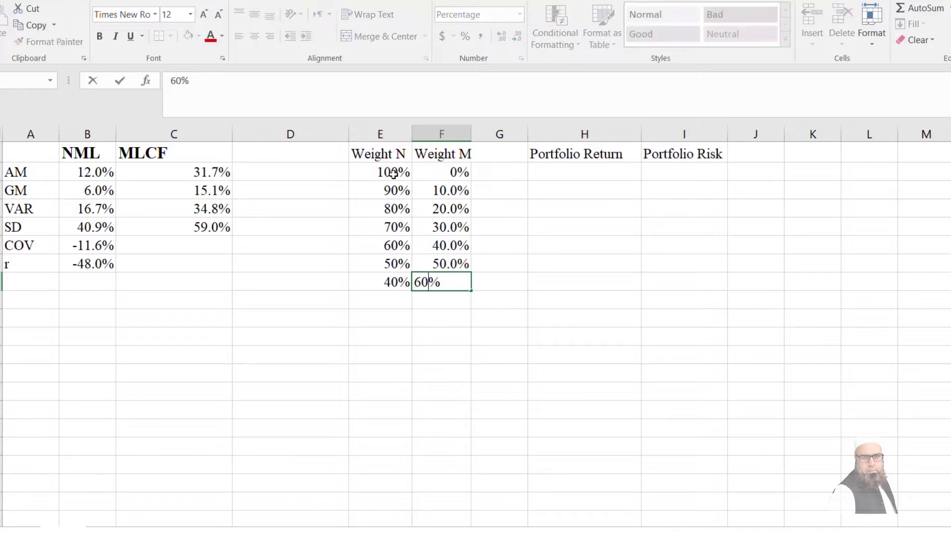
{"action": "key", "text": "Return"}
{"action": "type", "text": "30"}
{"action": "key", "text": "Return"}
{"action": "key", "text": "Up"}
{"action": "key", "text": "Tab"}
{"action": "type", "text": "70"}
{"action": "key", "text": "Return"}
{"action": "type", "text": "20"}
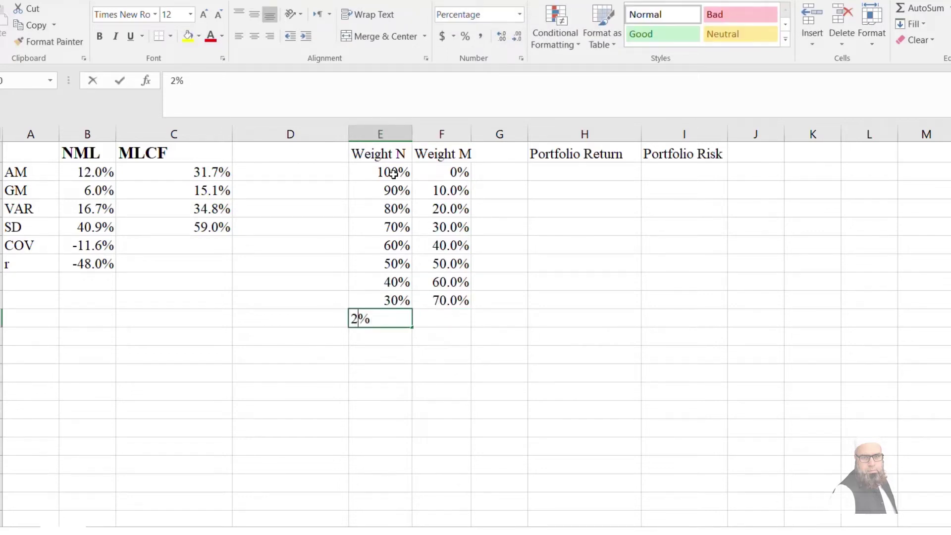
{"action": "key", "text": "Tab"}
{"action": "type", "text": "80"}
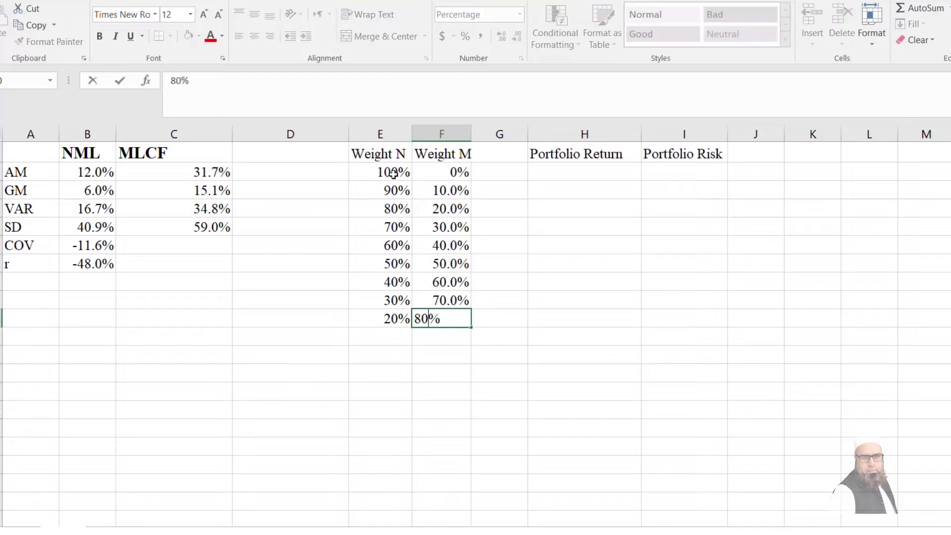
{"action": "key", "text": "Return"}
{"action": "type", "text": "10"}
{"action": "key", "text": "Tab"}
{"action": "type", "text": "90"}
{"action": "key", "text": "Tab"}
{"action": "key", "text": "Return"}
{"action": "type", "text": "0"}
{"action": "key", "text": "Tab"}
{"action": "type", "text": "100%"}
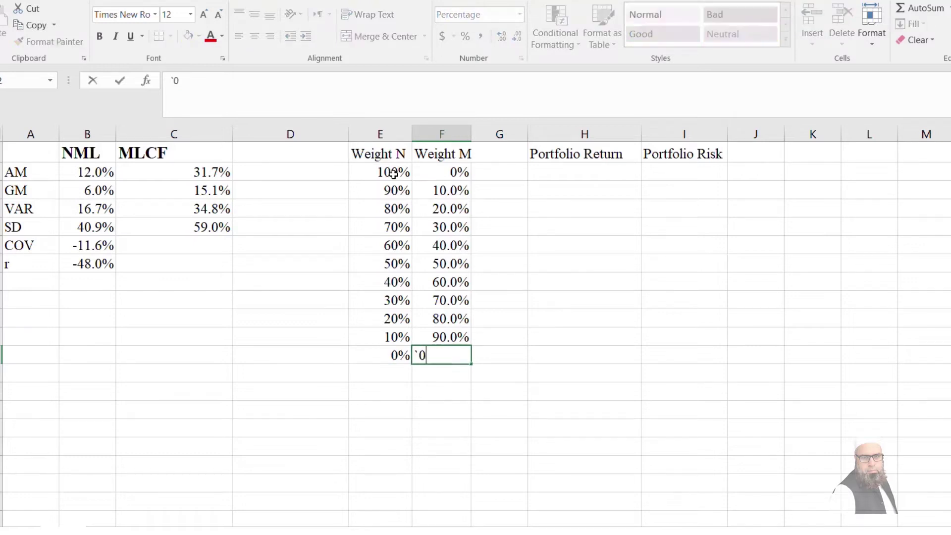
{"action": "key", "text": "ctrl+Return"}
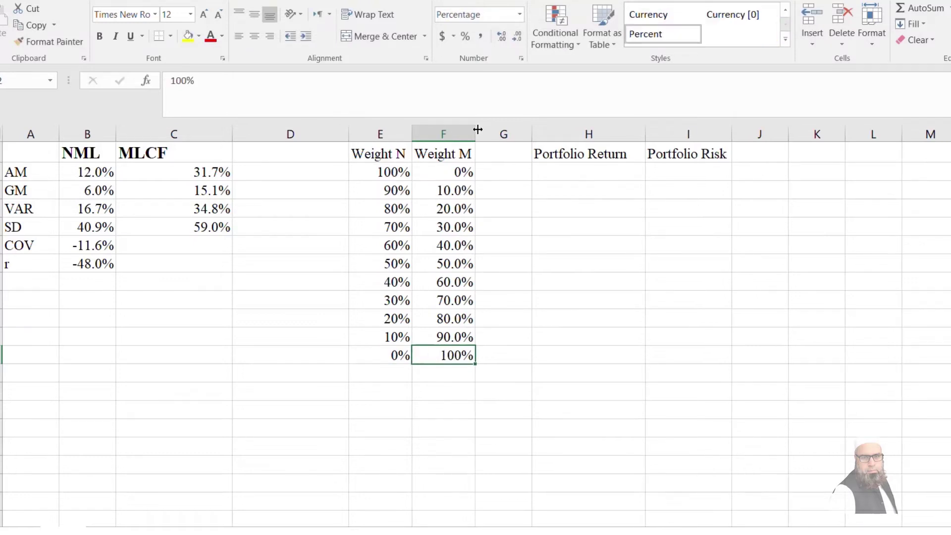
{"action": "left_click", "coordinate": [559, 171]}
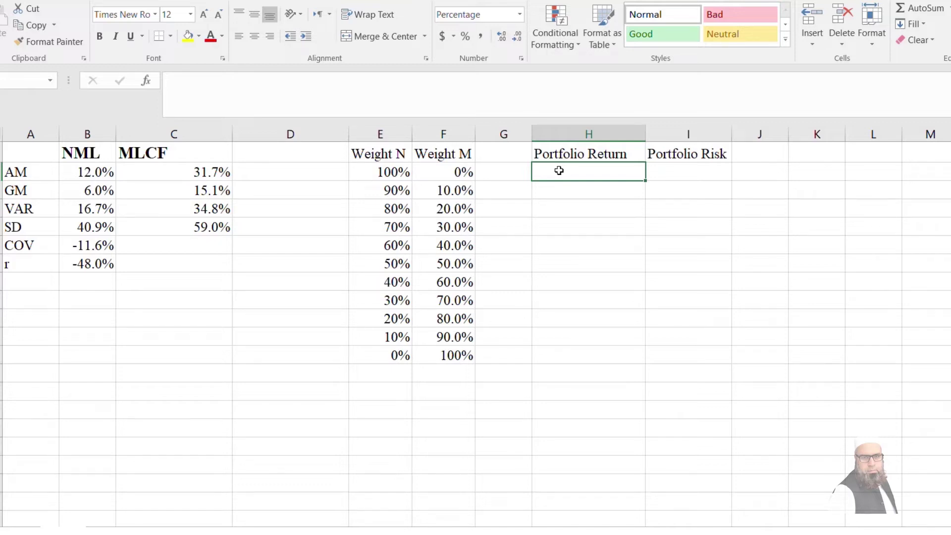
Enter =($B$2*E2)+($C$2*F2) in the first Portfolio Return cell
{"action": "type", "text": "="}
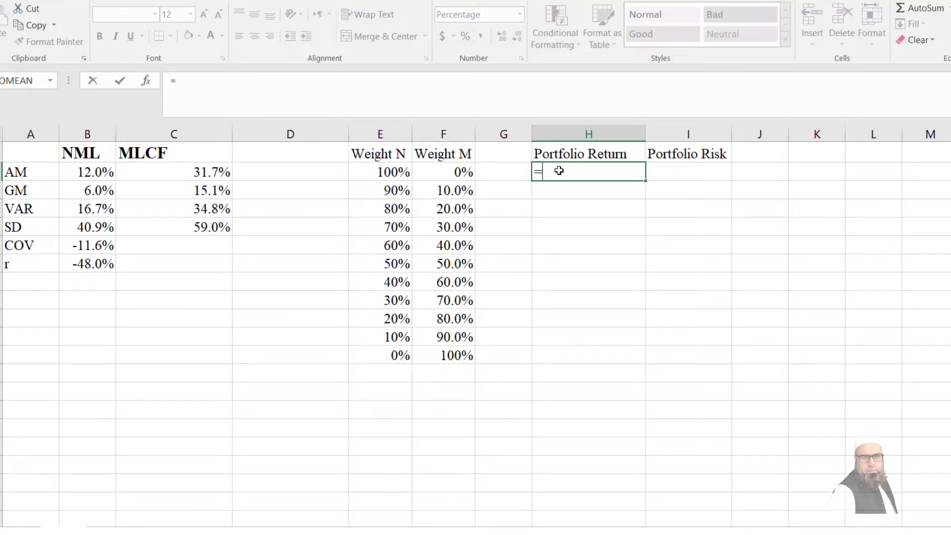
{"action": "type", "text": "("}
{"action": "left_click", "coordinate": [60, 172]}
{"action": "key", "text": "F4"}
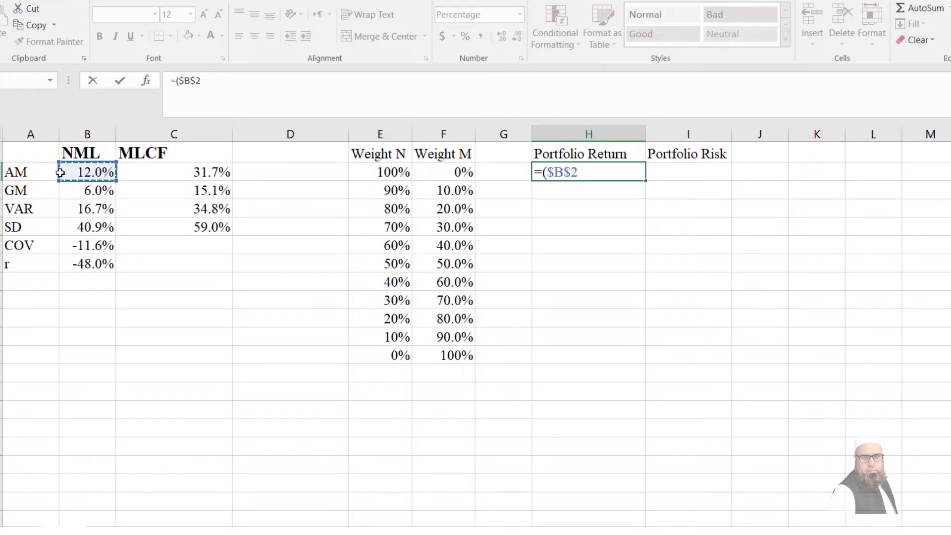
{"action": "type", "text": "*"}
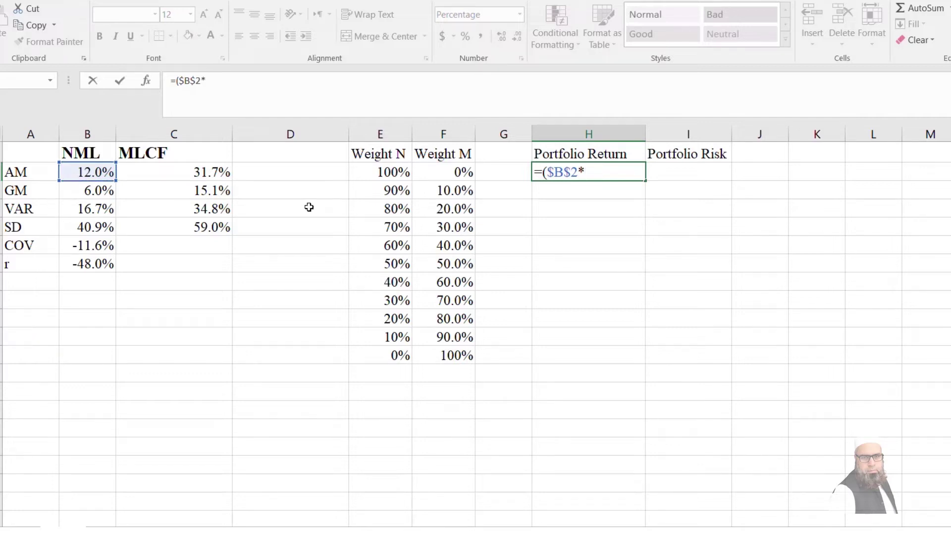
{"action": "left_click", "coordinate": [383, 170]}
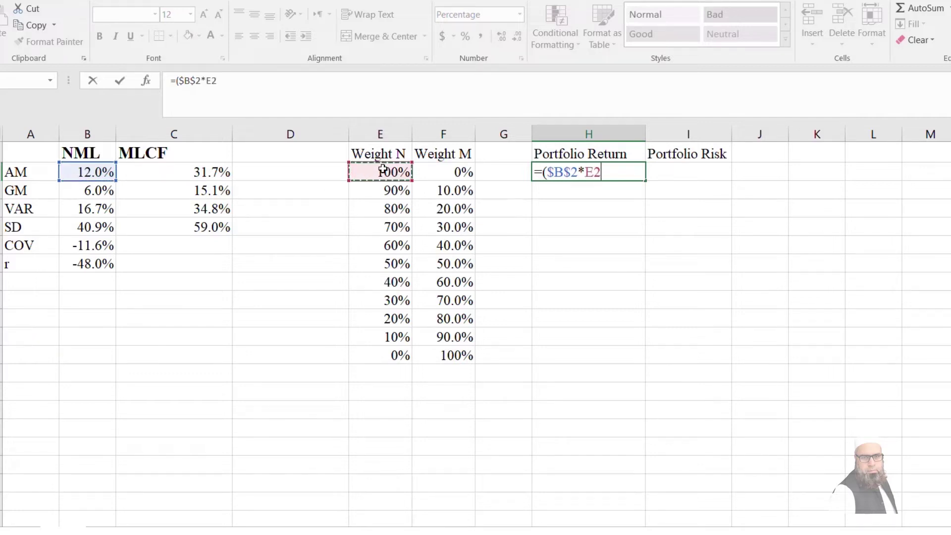
{"action": "type", "text": ")+("}
{"action": "left_click", "coordinate": [171, 169]}
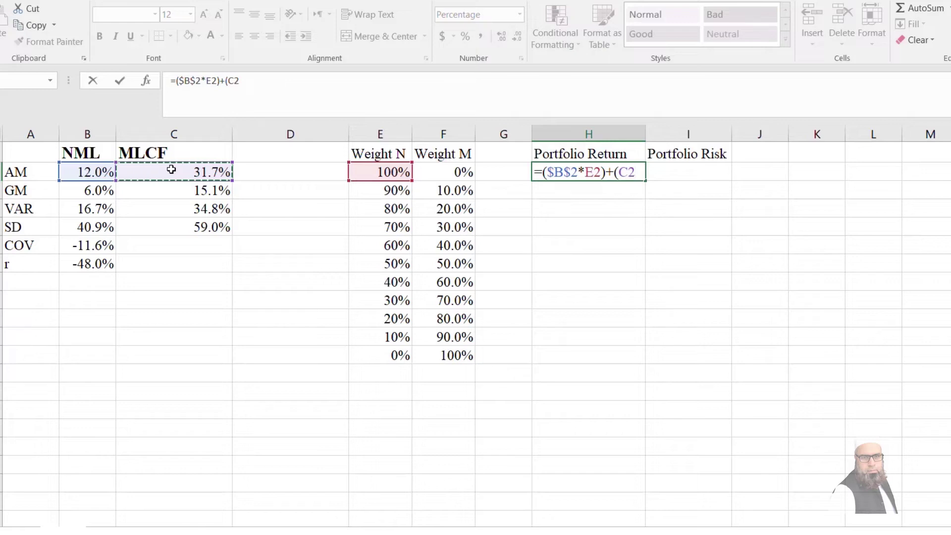
{"action": "key", "text": "F4"}
{"action": "type", "text": "*"}
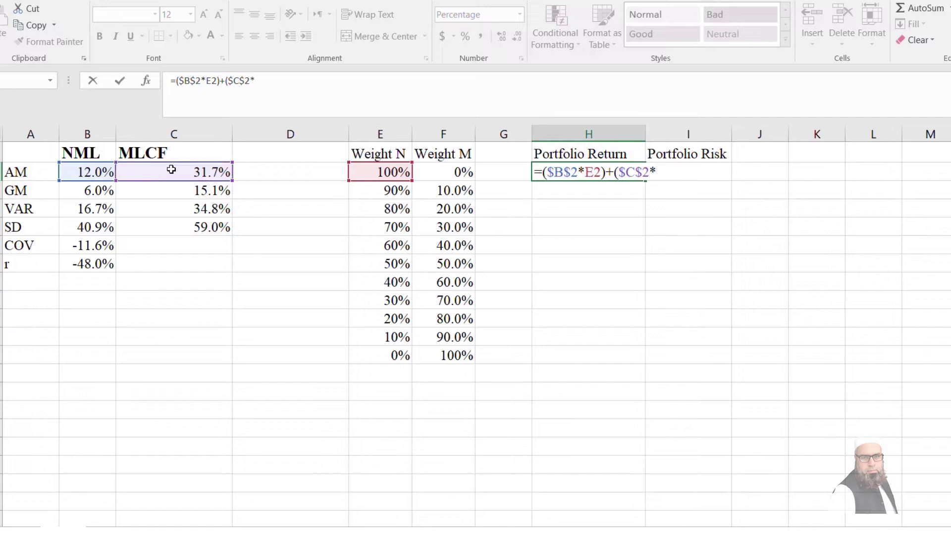
{"action": "left_click", "coordinate": [442, 165]}
{"action": "type", "text": ")"}
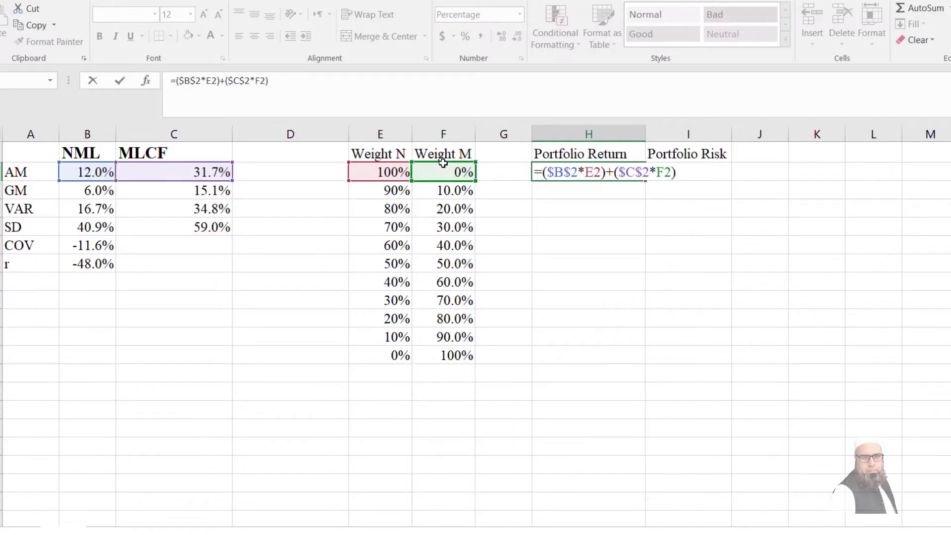
{"action": "key", "text": "ctrl+Return"}
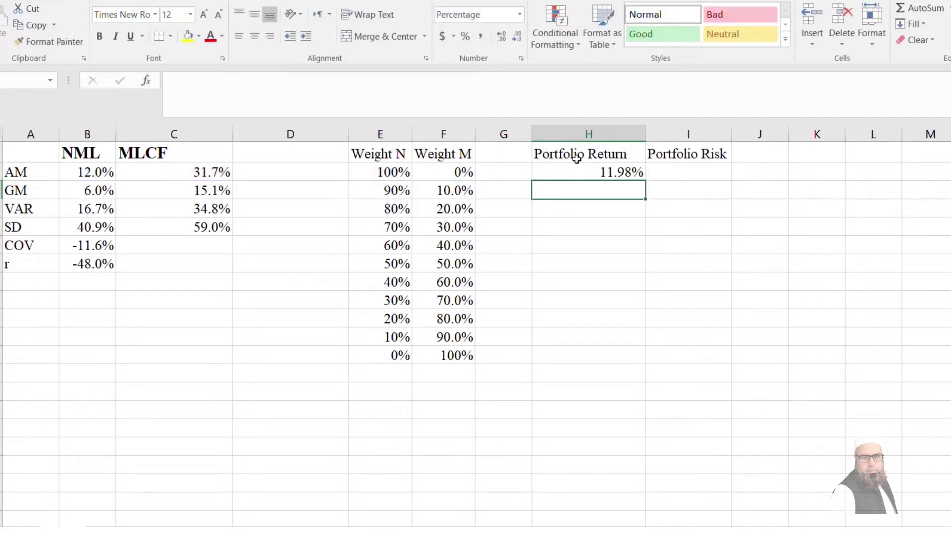
Fill the return formula down all weight rows, giving 11.98% to 31.71%
{"action": "left_click", "coordinate": [586, 170]}
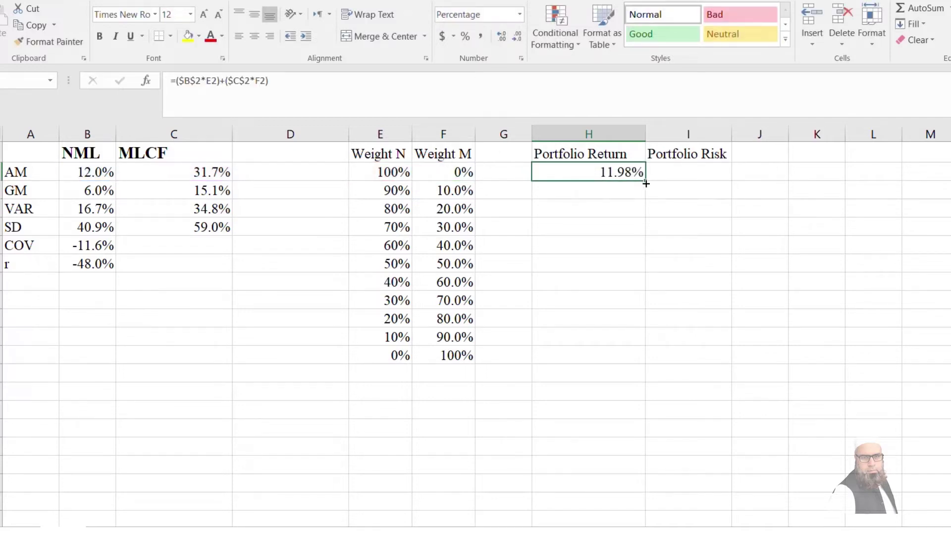
{"action": "left_click_drag", "start_coordinate": [646, 183], "coordinate": [648, 365]}
{"action": "left_click", "coordinate": [588, 168]}
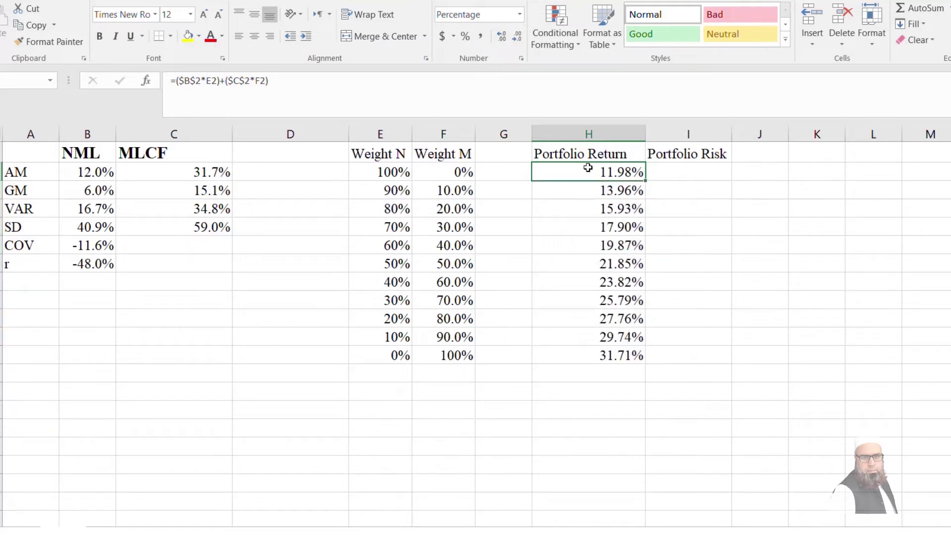
{"action": "left_click", "coordinate": [609, 355]}
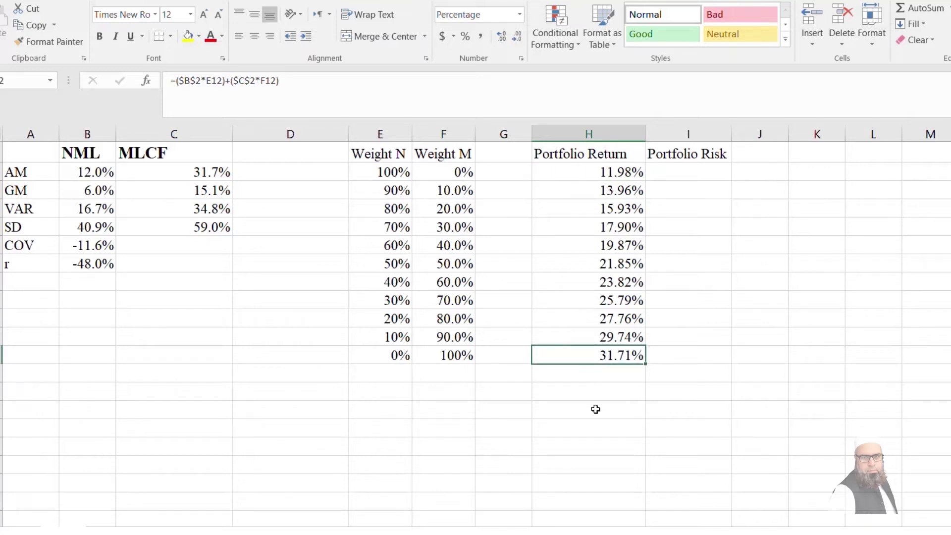
Start the risk formula with the squared-weight variance terms E2^2*B4 and F2^2*C4
{"action": "left_click", "coordinate": [687, 173]}
{"action": "type", "text": "="}
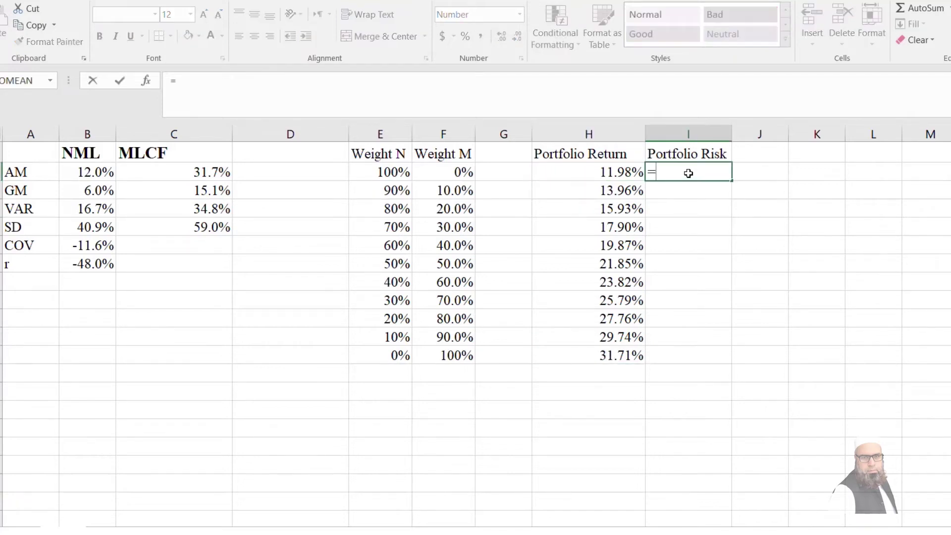
{"action": "type", "text": "(("}
{"action": "left_click", "coordinate": [393, 176]}
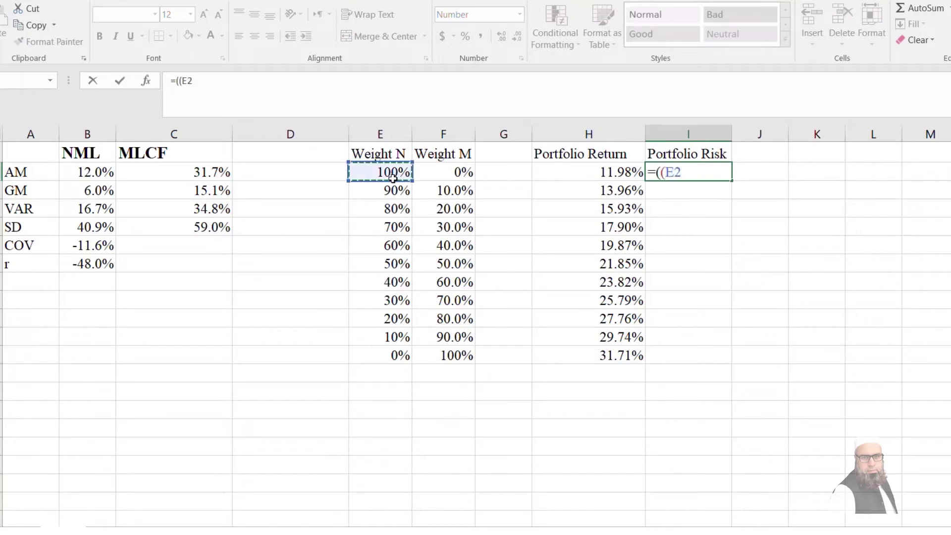
{"action": "type", "text": "^2*"}
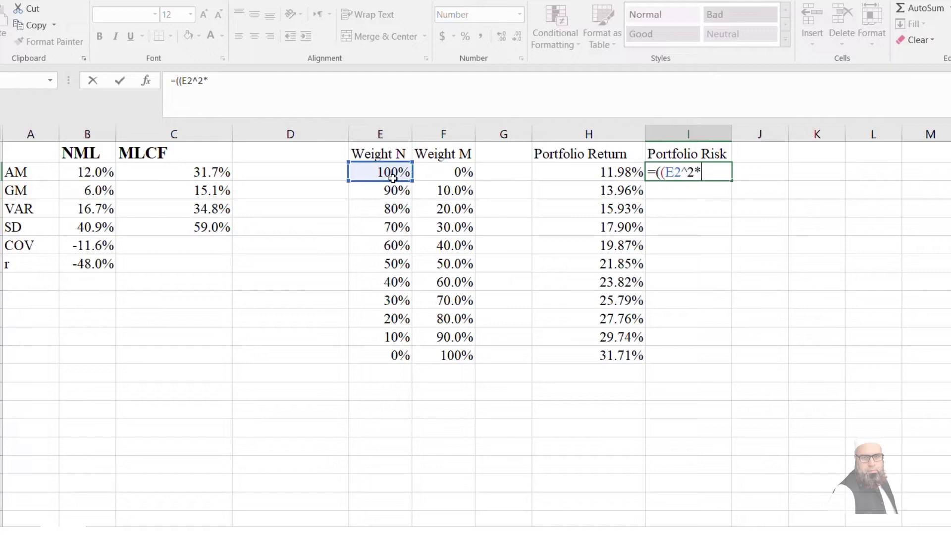
{"action": "left_click", "coordinate": [75, 227]}
{"action": "left_click", "coordinate": [94, 214]}
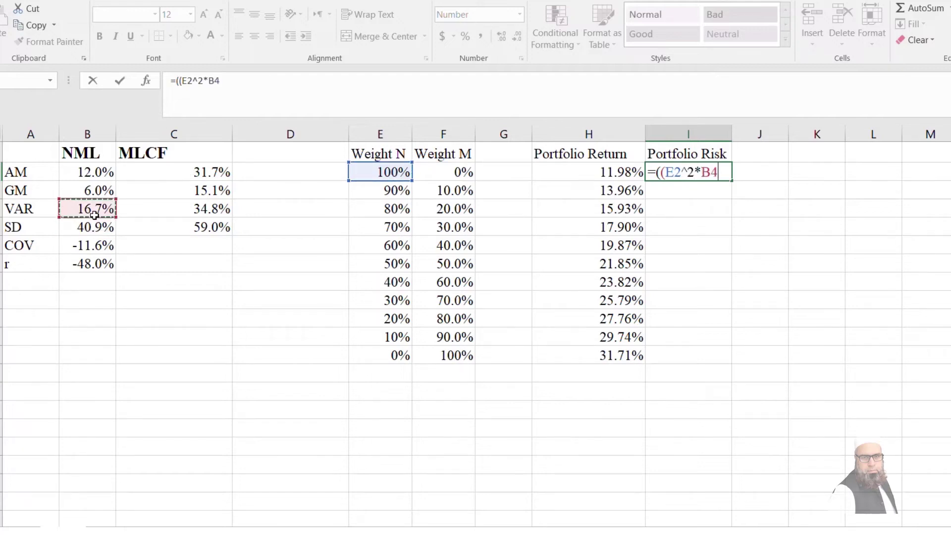
{"action": "type", "text": ")+("}
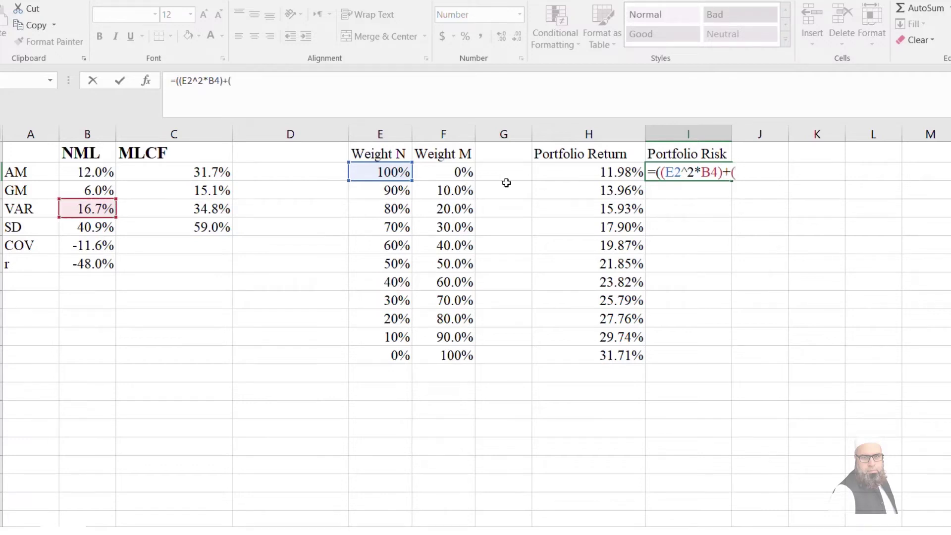
{"action": "left_click", "coordinate": [453, 171]}
{"action": "type", "text": "^2*"}
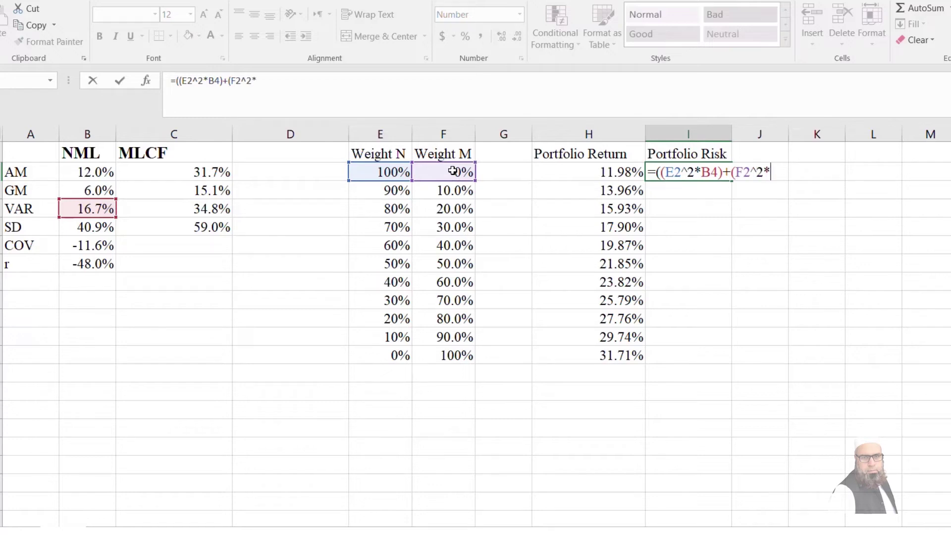
{"action": "left_click", "coordinate": [189, 213]}
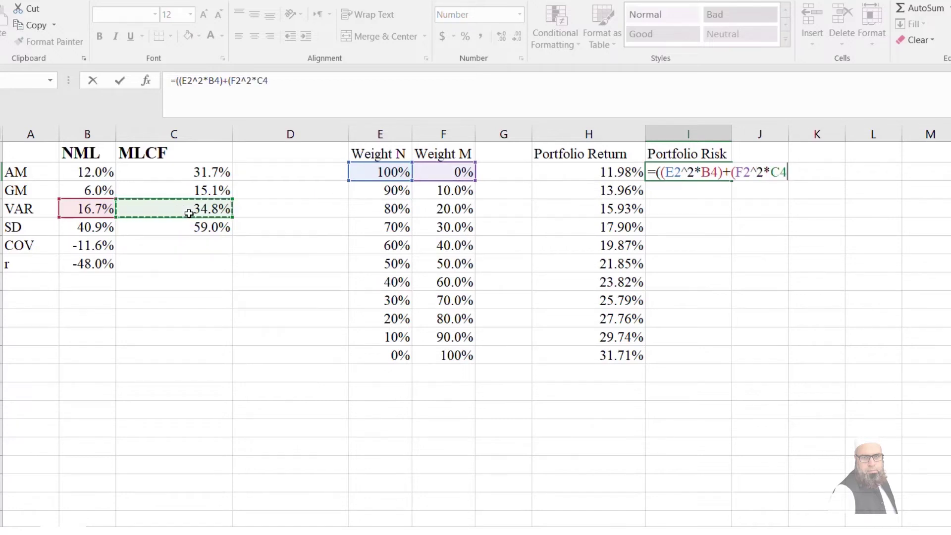
{"action": "type", "text": ")+(2*"}
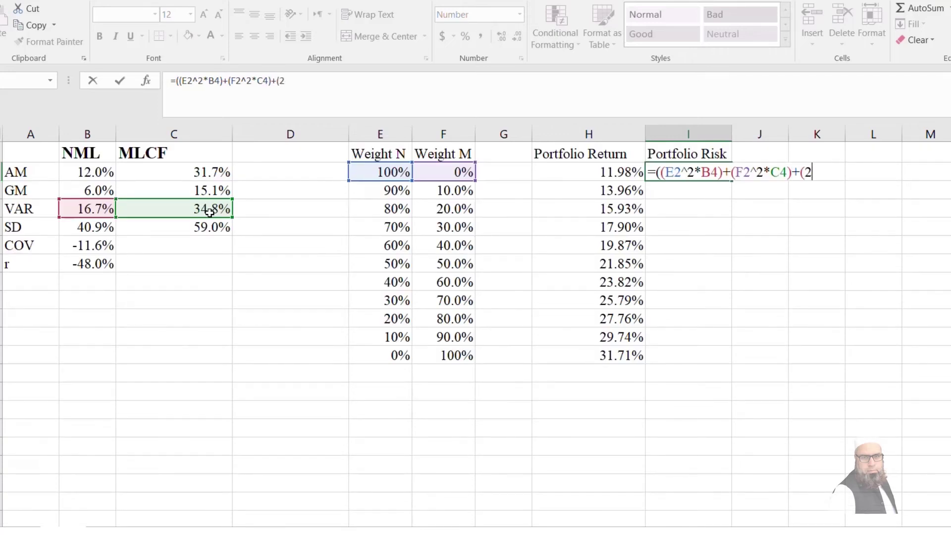
Add the 2*E2*F2*B6 covariance term and make the variances $B$4 and $C$4
{"action": "left_click", "coordinate": [382, 173]}
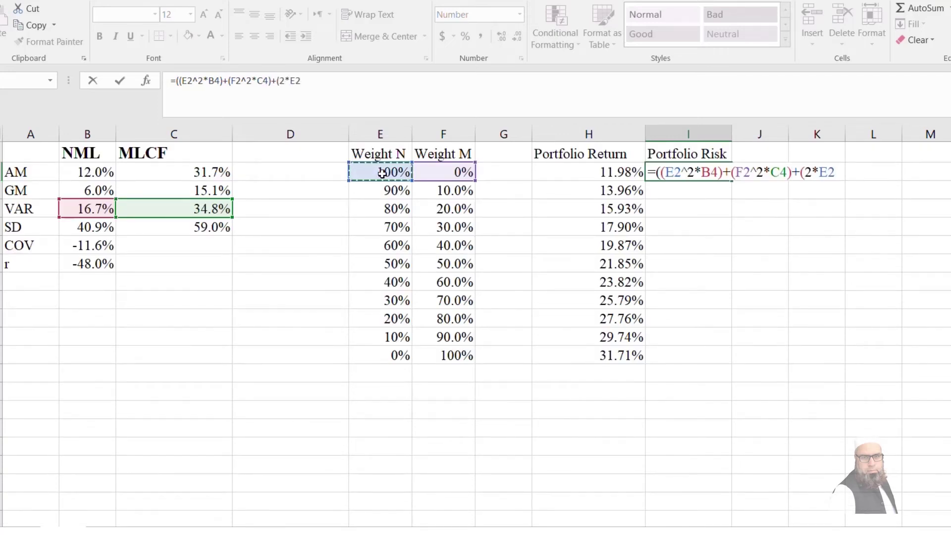
{"action": "type", "text": "*"}
{"action": "left_click", "coordinate": [461, 171]}
{"action": "type", "text": "*"}
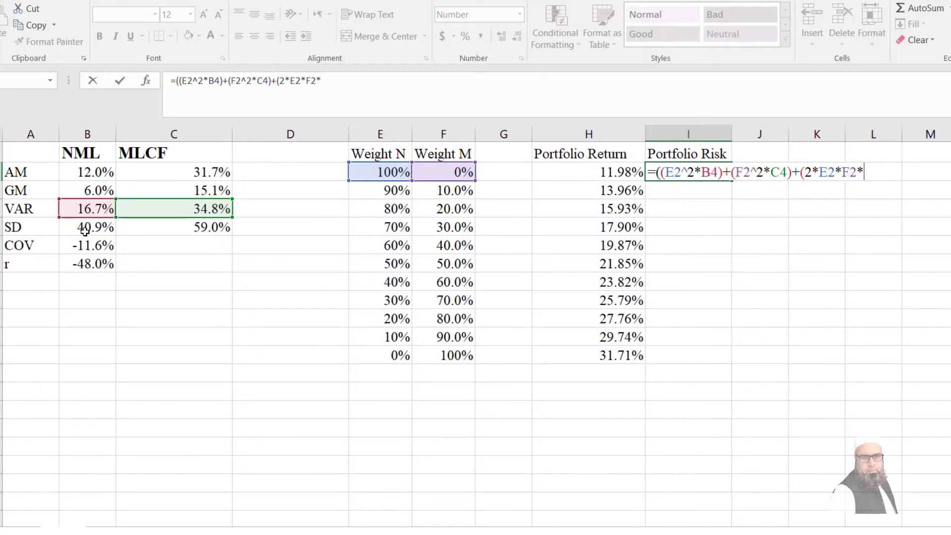
{"action": "left_click", "coordinate": [81, 246]}
{"action": "type", "text": ")"}
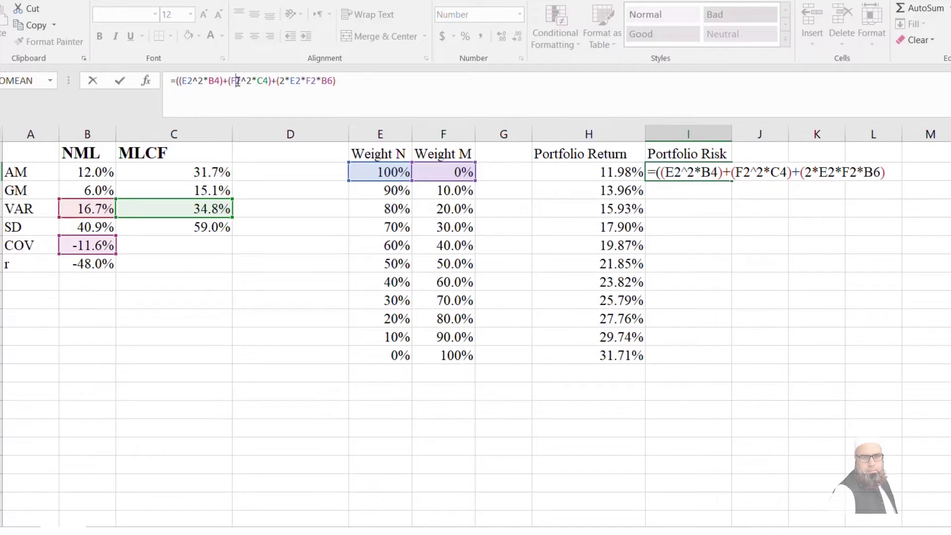
{"action": "left_click", "coordinate": [263, 80]}
{"action": "key", "text": "F4"}
{"action": "left_click", "coordinate": [214, 81]}
{"action": "key", "text": "F4"}
{"action": "key", "text": "End"}
{"action": "type", "text": ")"}
{"action": "left_click", "coordinate": [179, 80]}
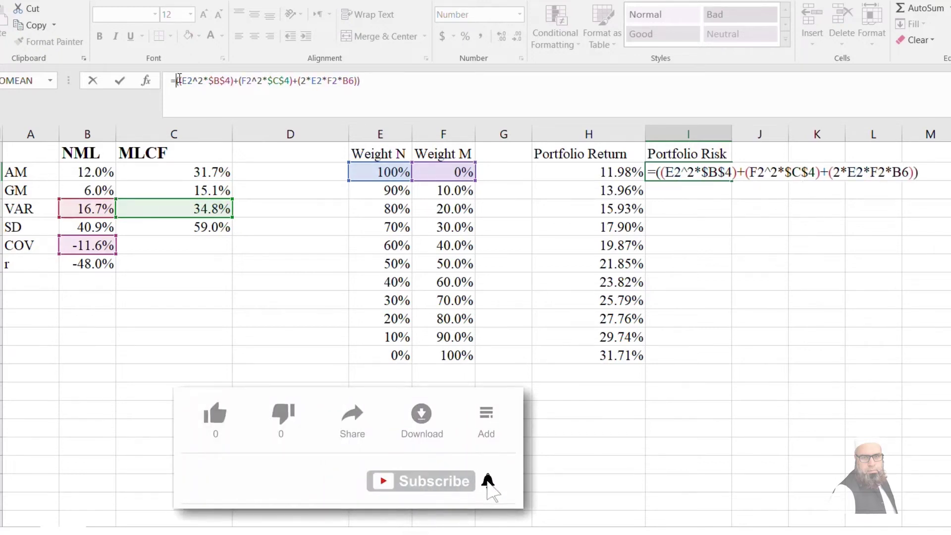
Wrap the risk formula in SQRT and fill it down the Portfolio Risk column
{"action": "type", "text": "SQR"}
{"action": "key", "text": "Tab"}
{"action": "key", "text": "Return"}
{"action": "left_click", "coordinate": [688, 172]}
{"action": "double_click", "coordinate": [731, 181]}
{"action": "left_click", "coordinate": [698, 300]}
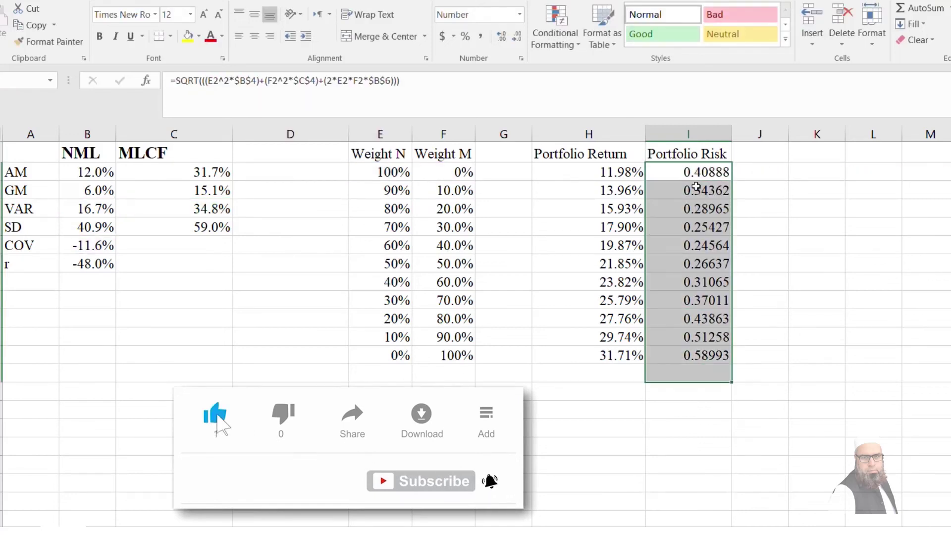
Format the risk values as percentages with two decimals, 40.89% to 58.99%
{"action": "left_click_drag", "start_coordinate": [687, 172], "coordinate": [699, 352]}
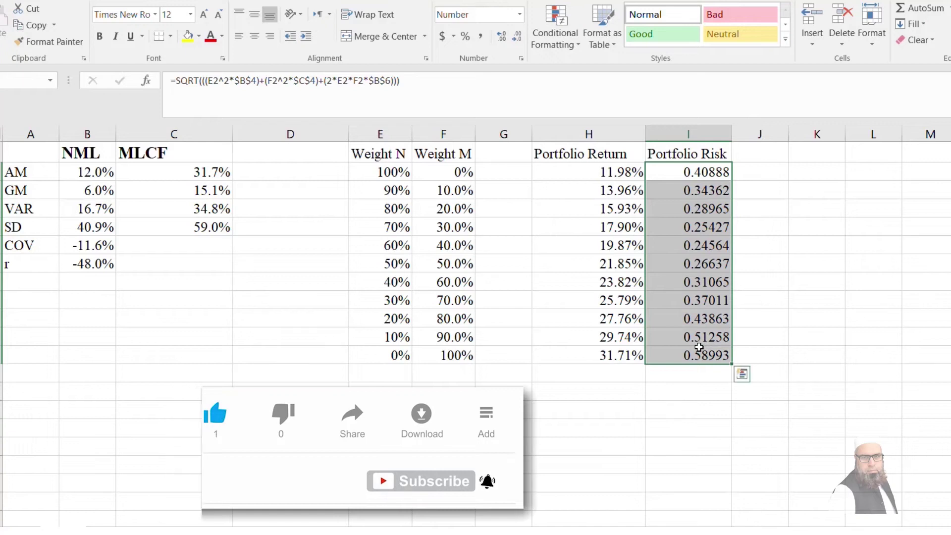
{"action": "left_click", "coordinate": [466, 37]}
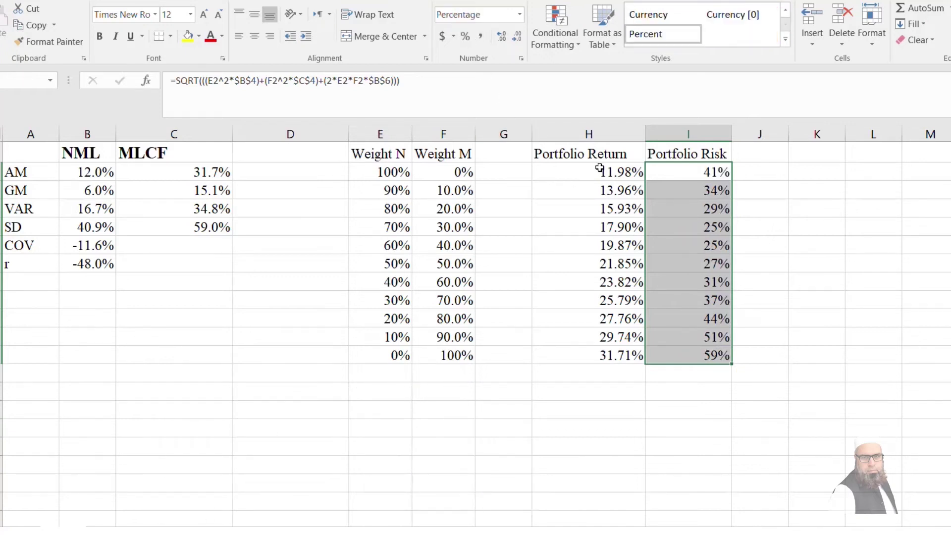
{"action": "double_click", "coordinate": [495, 41]}
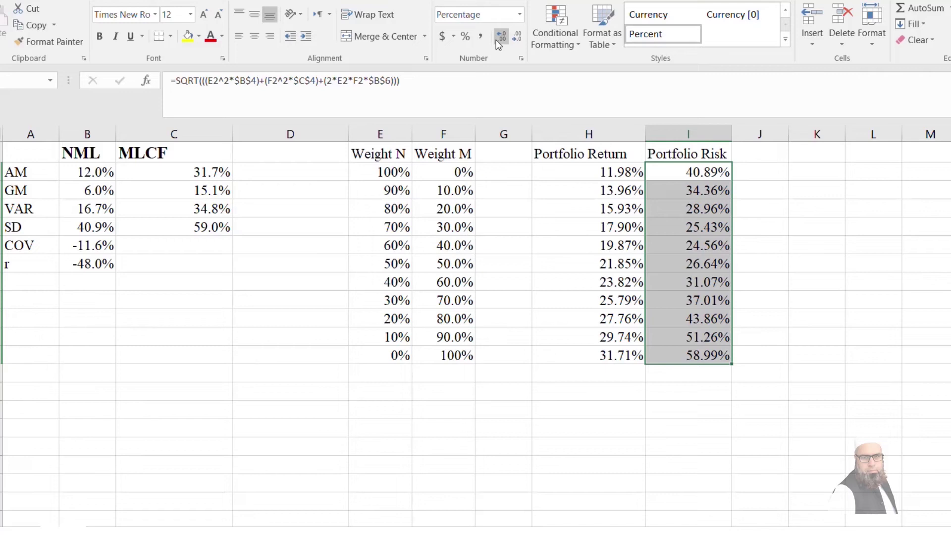
{"action": "left_click", "coordinate": [290, 318]}
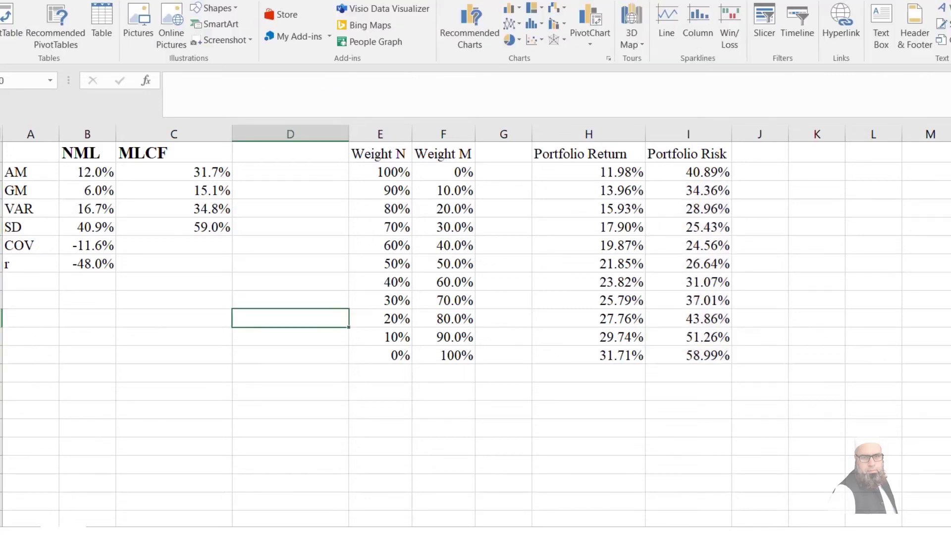
Insert a scatter chart and add a series named from the Portfolio Return heading H1
{"action": "left_click", "coordinate": [530, 47]}
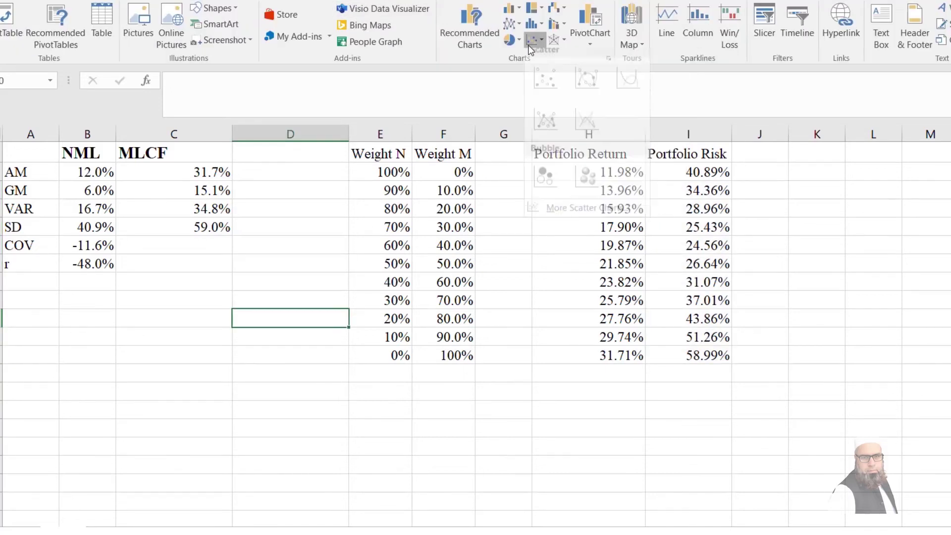
{"action": "left_click", "coordinate": [539, 88]}
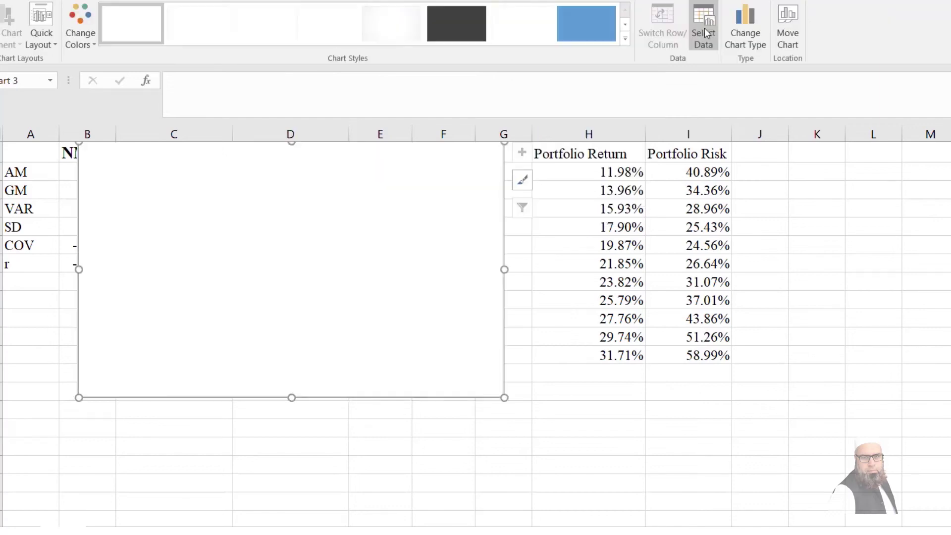
{"action": "left_click", "coordinate": [704, 28]}
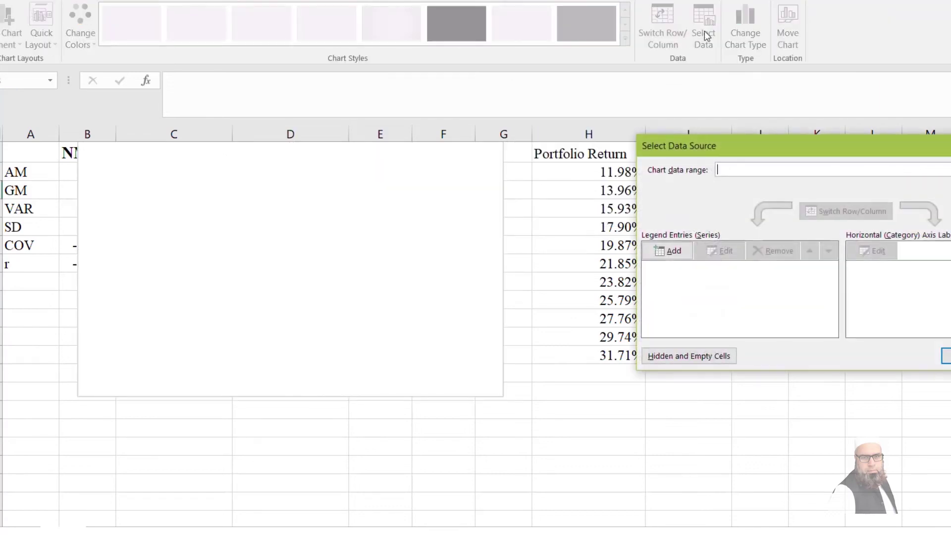
{"action": "left_click", "coordinate": [661, 253]}
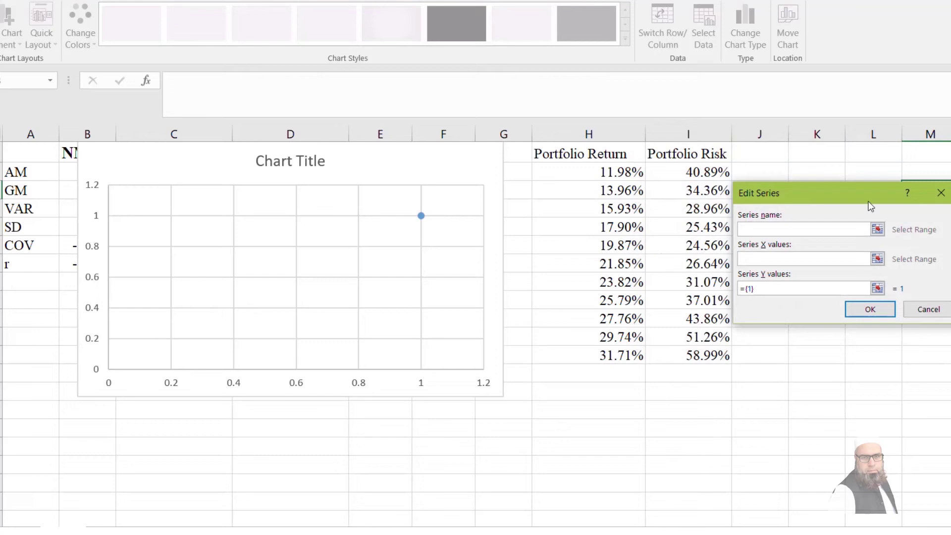
{"action": "left_click", "coordinate": [614, 157]}
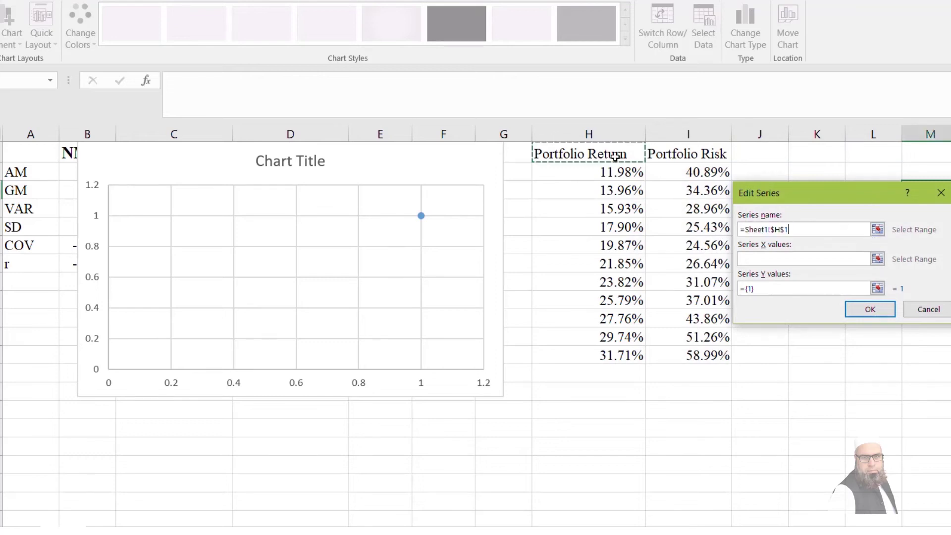
Set the series X values to risks I2:I12 and Y values to returns H2:H12
{"action": "left_click", "coordinate": [877, 260]}
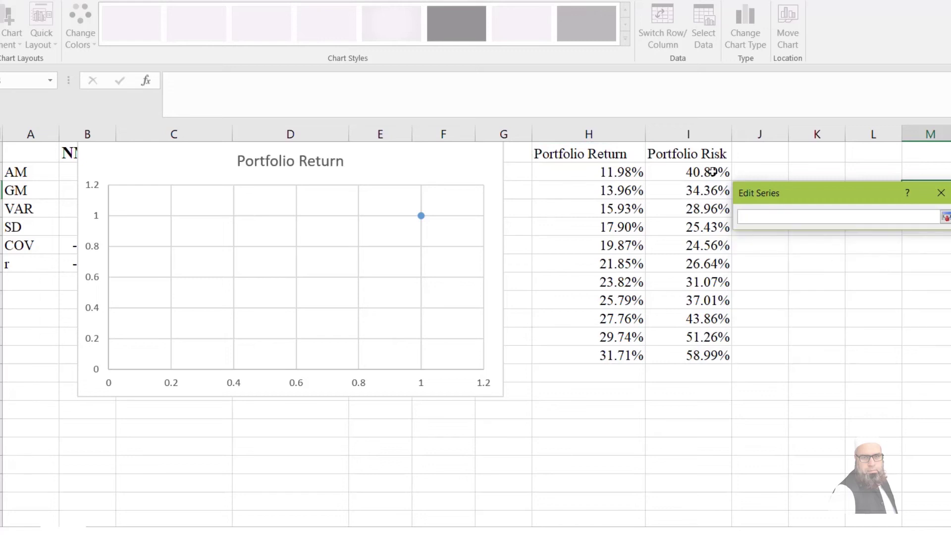
{"action": "left_click_drag", "start_coordinate": [712, 173], "coordinate": [726, 359]}
{"action": "left_click", "coordinate": [943, 221]}
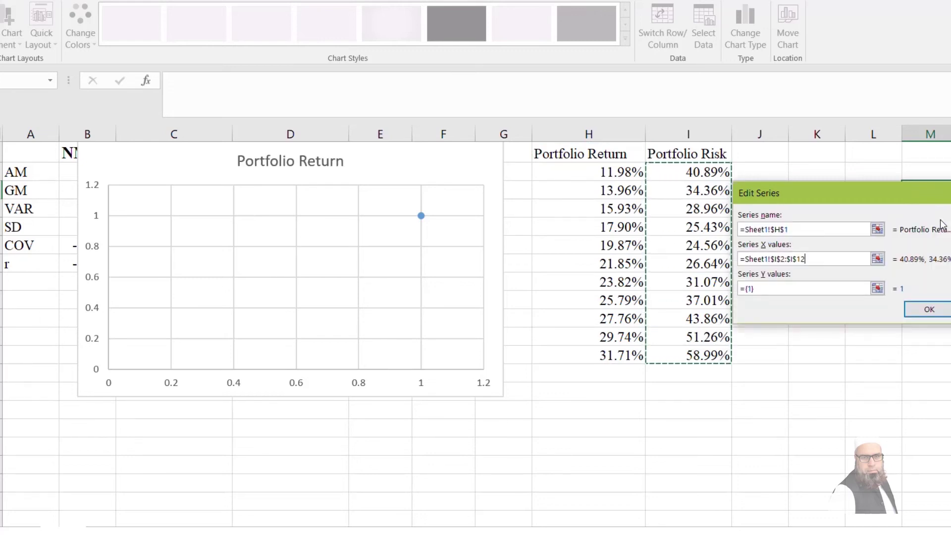
{"action": "left_click", "coordinate": [877, 289]}
{"action": "left_click", "coordinate": [877, 289]}
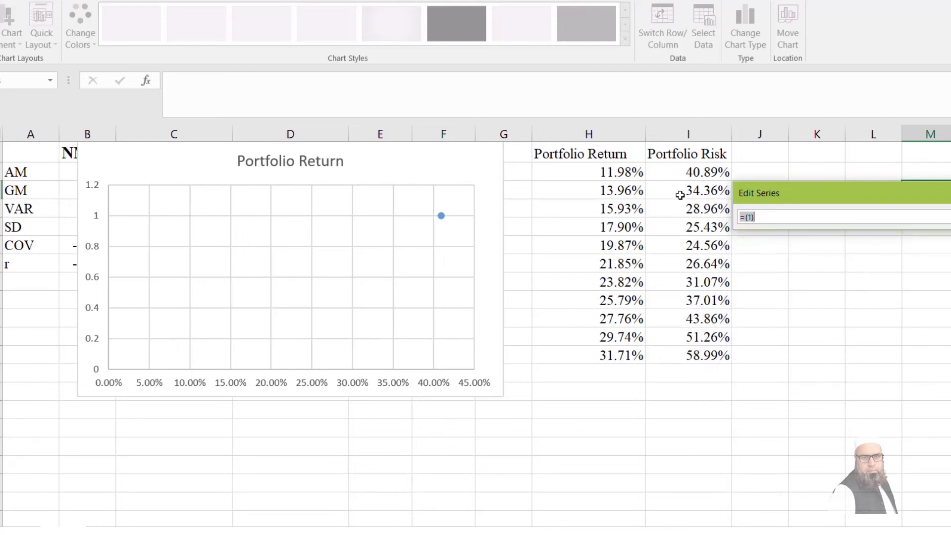
{"action": "left_click_drag", "start_coordinate": [623, 168], "coordinate": [628, 353]}
{"action": "key", "text": "Return"}
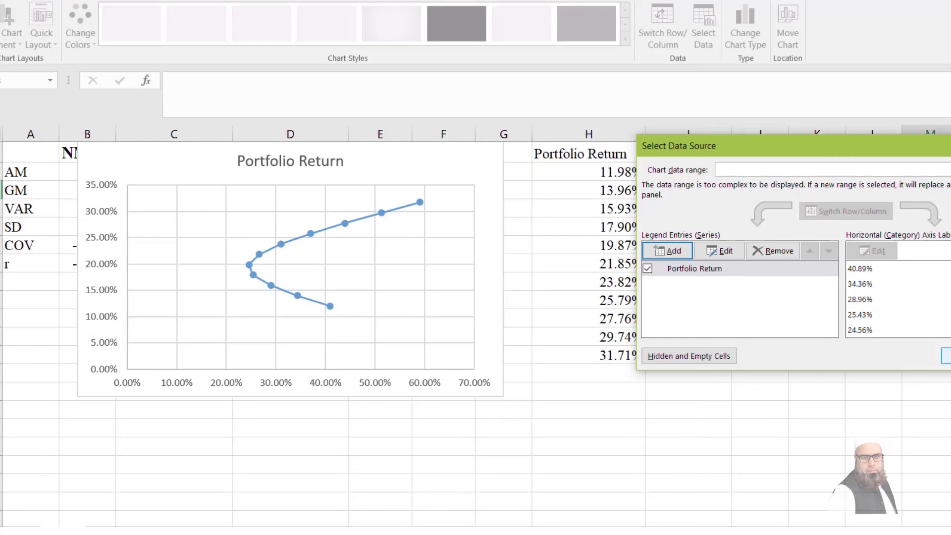
{"action": "key", "text": "Return"}
Move the chart aside and label the highest-return end point MLCF
{"action": "left_click_drag", "start_coordinate": [481, 317], "coordinate": [496, 379]}
{"action": "right_click", "coordinate": [434, 266]}
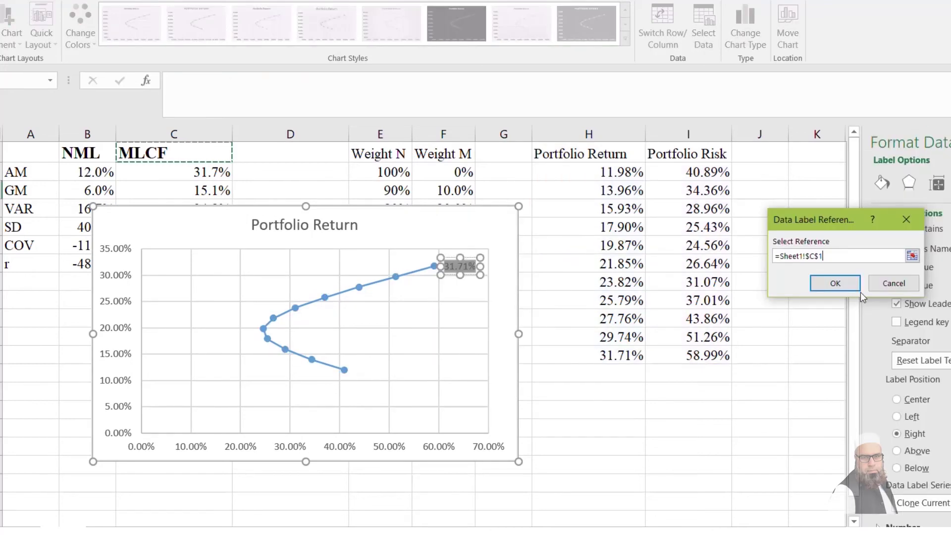
{"action": "left_click", "coordinate": [829, 283]}
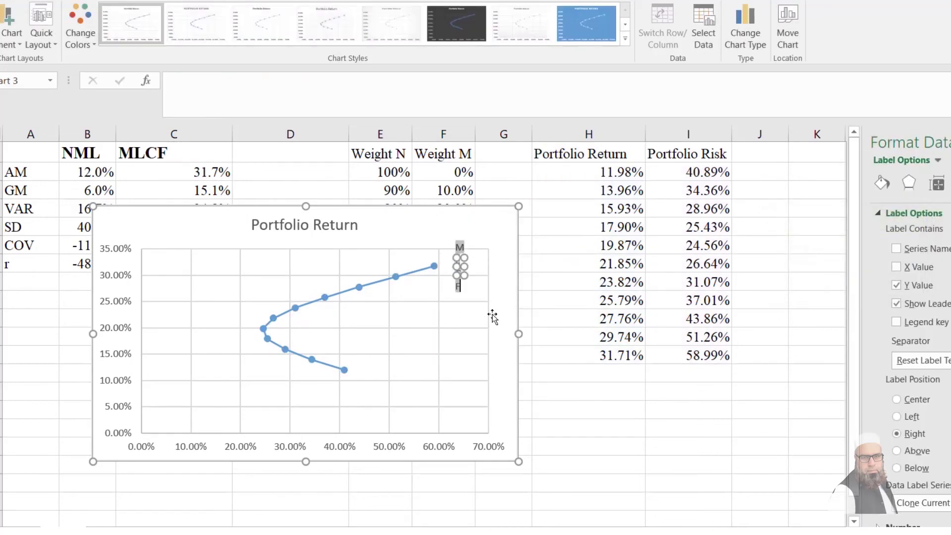
Add a label to the 11.98% end point and link its text to cell B1 (NML)
{"action": "left_click", "coordinate": [344, 370]}
{"action": "left_click", "coordinate": [344, 370]}
{"action": "right_click", "coordinate": [344, 370]}
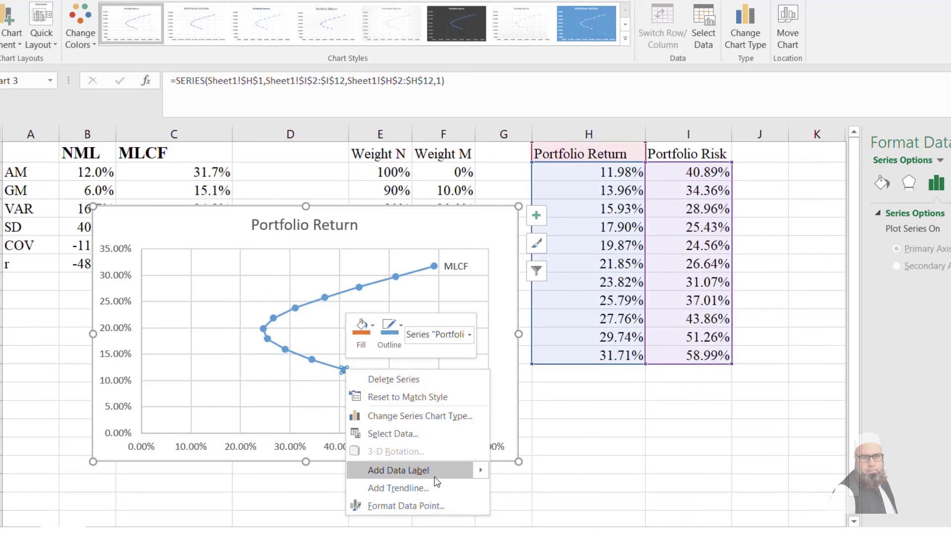
{"action": "mouse_move", "coordinate": [467, 471]}
{"action": "left_click", "coordinate": [550, 471]}
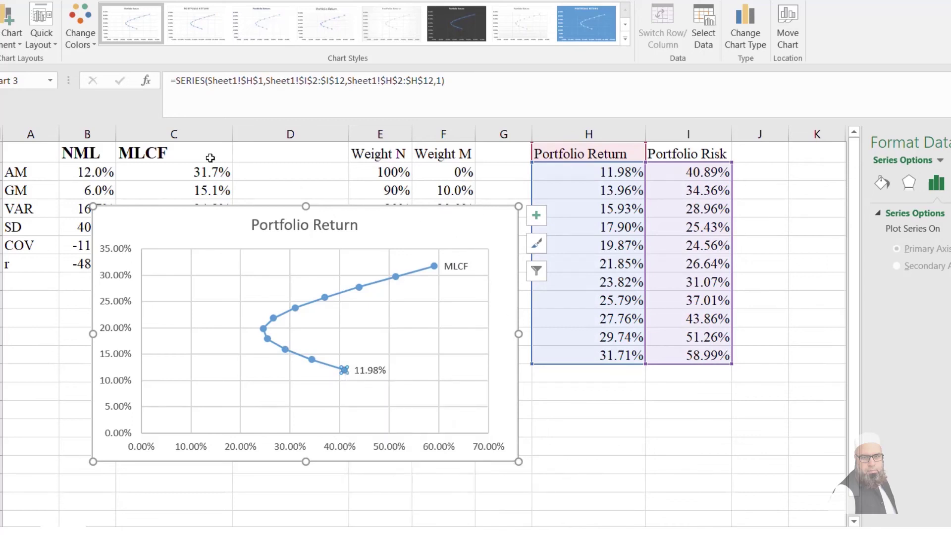
{"action": "left_click", "coordinate": [371, 370]}
{"action": "left_click", "coordinate": [371, 369]}
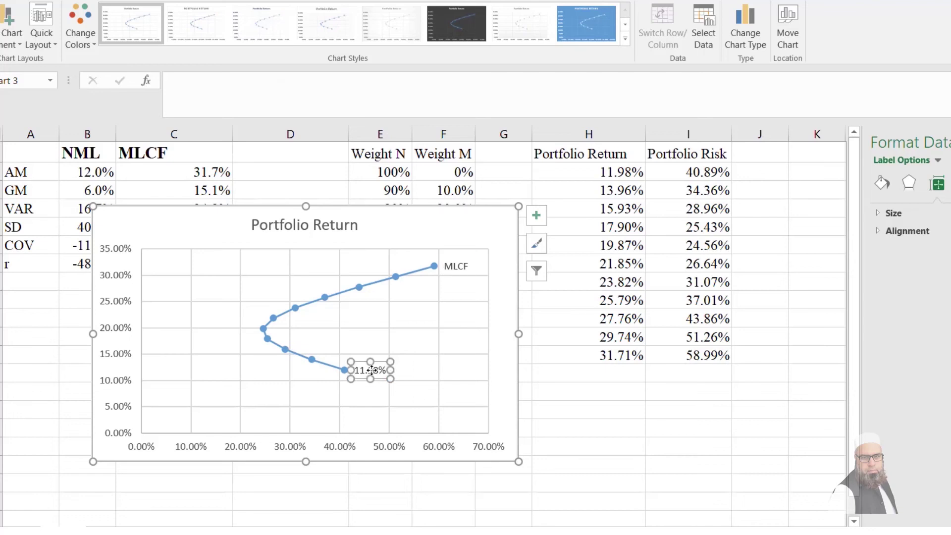
{"action": "left_click", "coordinate": [372, 370]}
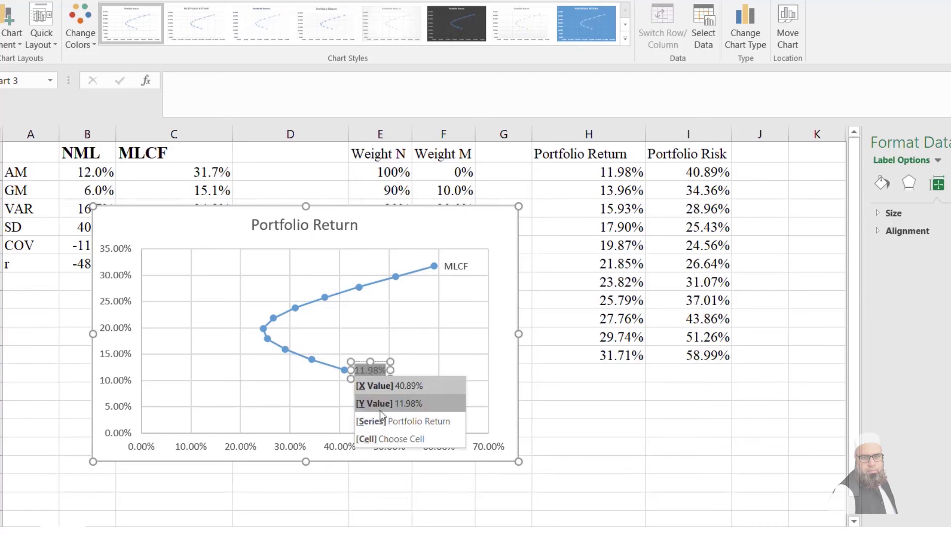
{"action": "left_click", "coordinate": [382, 436]}
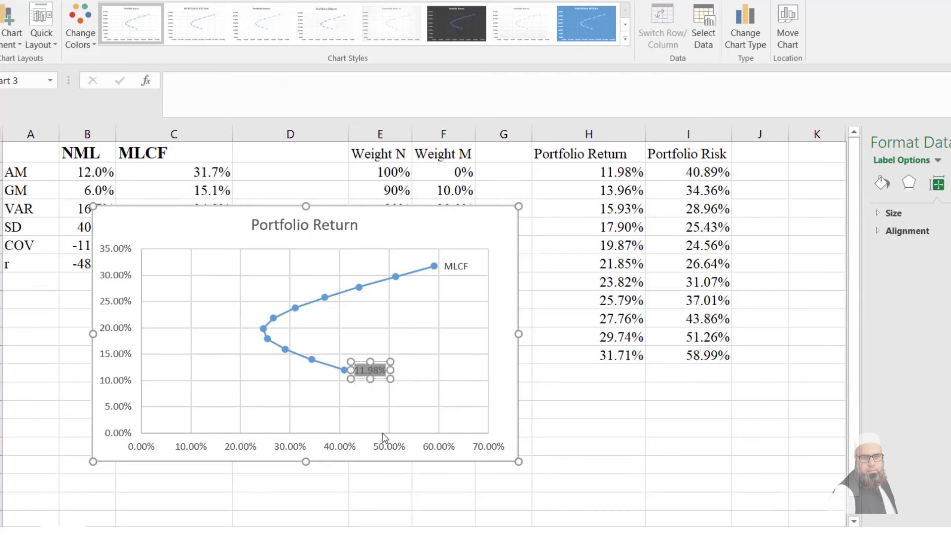
{"action": "left_click", "coordinate": [78, 154]}
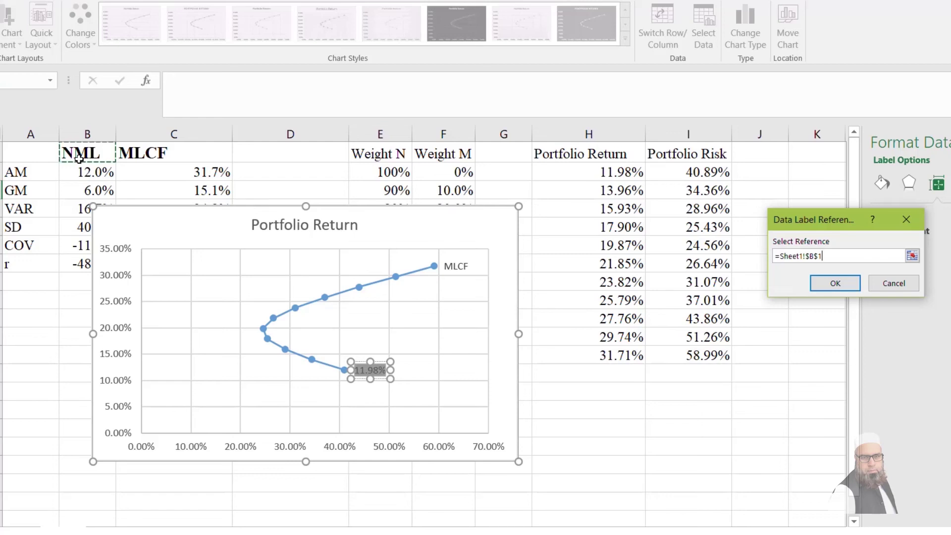
{"action": "left_click", "coordinate": [835, 283]}
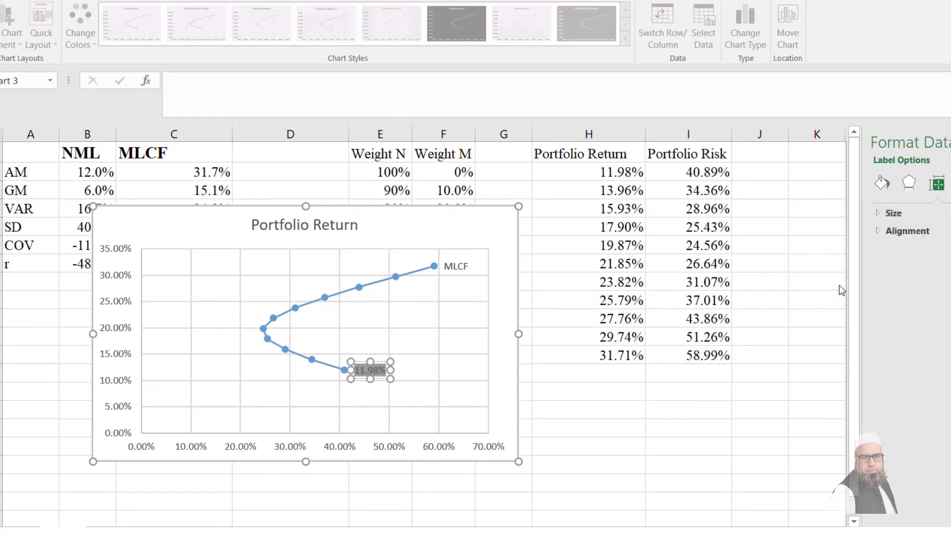
{"action": "left_click", "coordinate": [639, 444]}
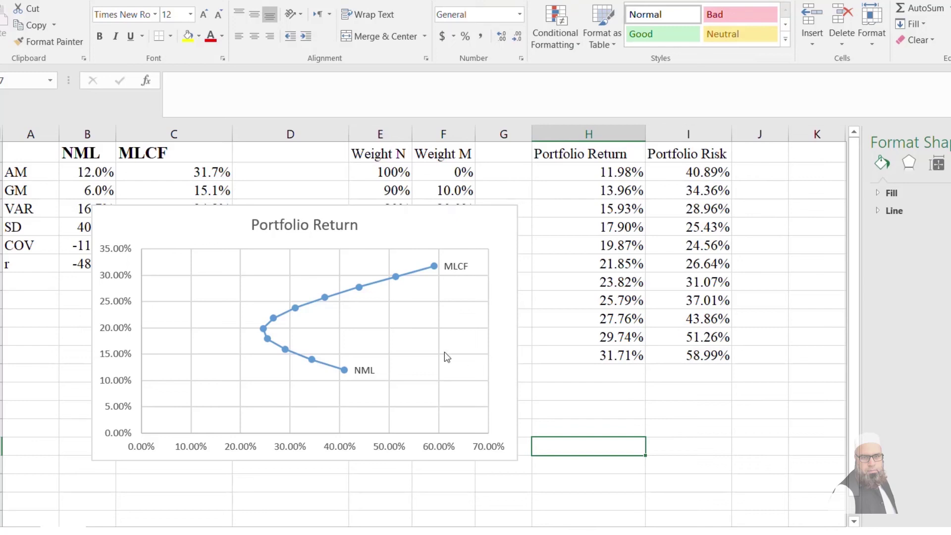
Drag the frontier chart down and left, below the Weight N/Weight M table
{"action": "mouse_move", "coordinate": [265, 336]}
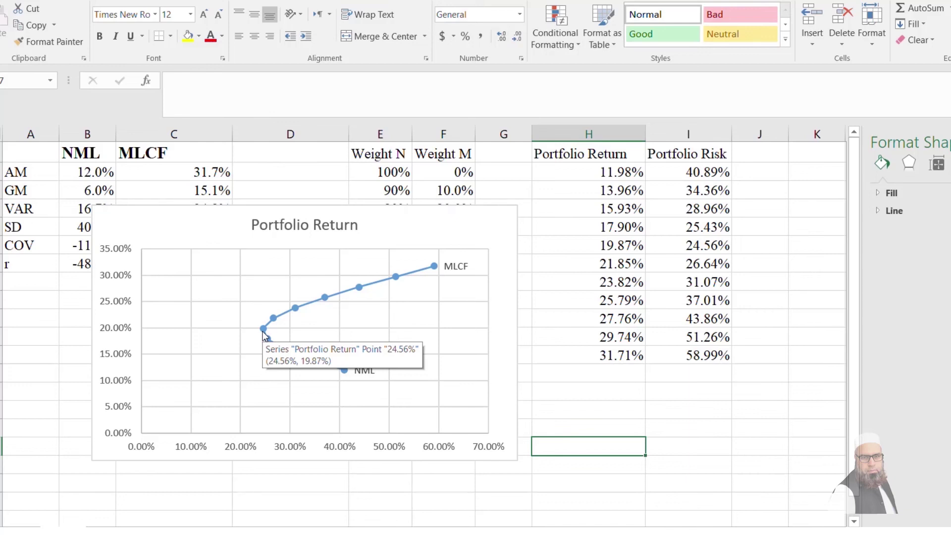
{"action": "left_click", "coordinate": [263, 336]}
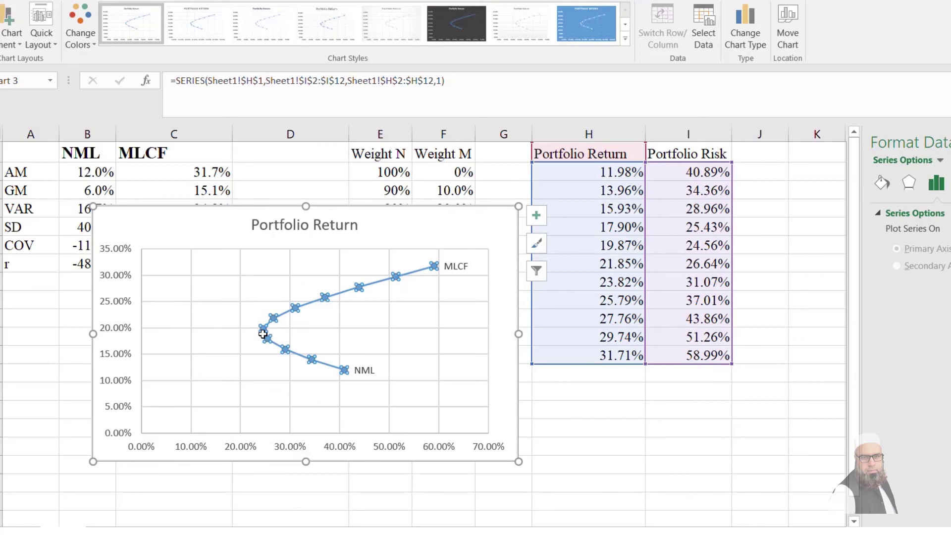
{"action": "mouse_move", "coordinate": [263, 332]}
{"action": "key", "text": "Escape"}
{"action": "left_click_drag", "start_coordinate": [474, 223], "coordinate": [445, 347]}
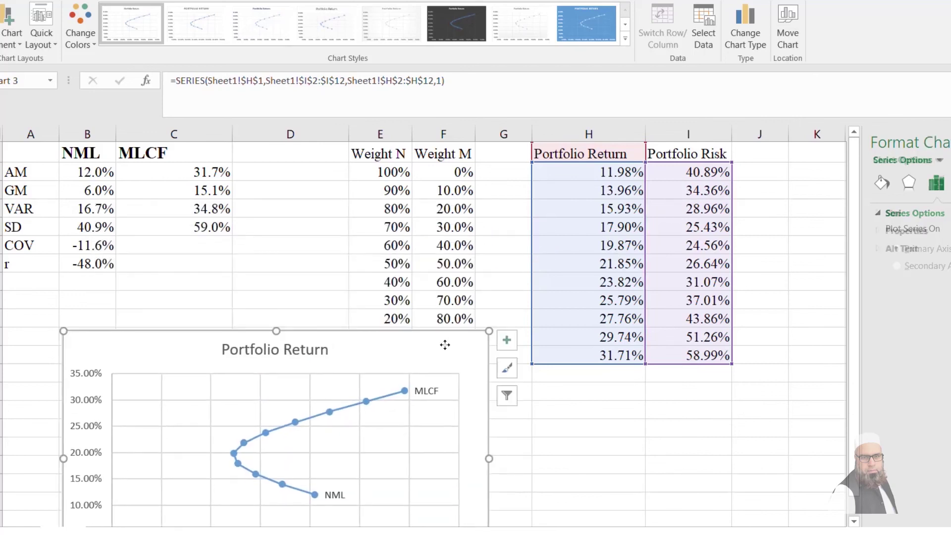